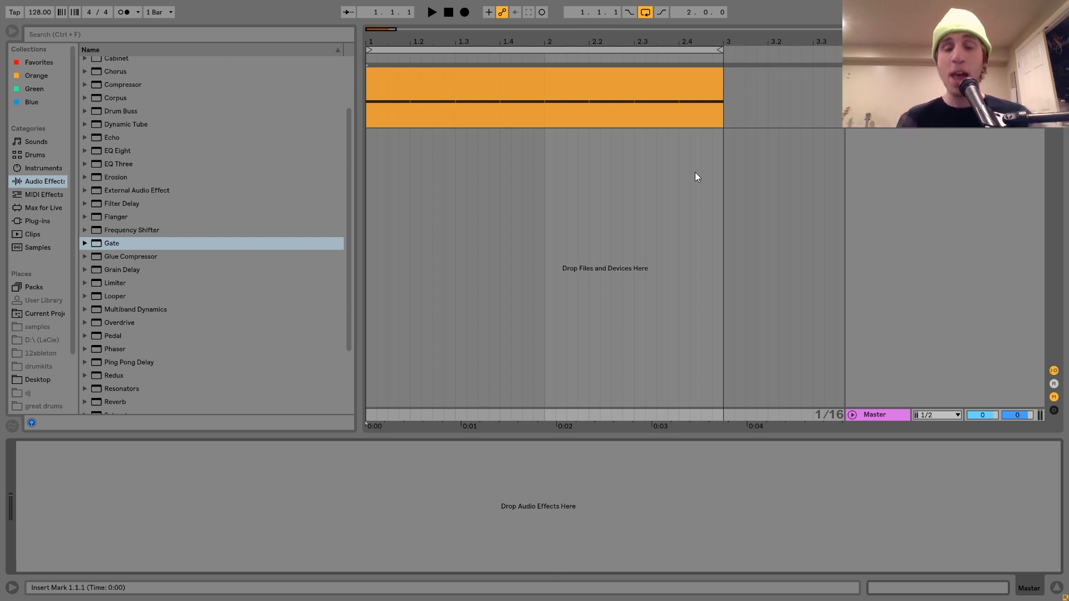
Step: Select the two-bar Kick-909 clip and audition the unprocessed kick loop
click(573, 79)
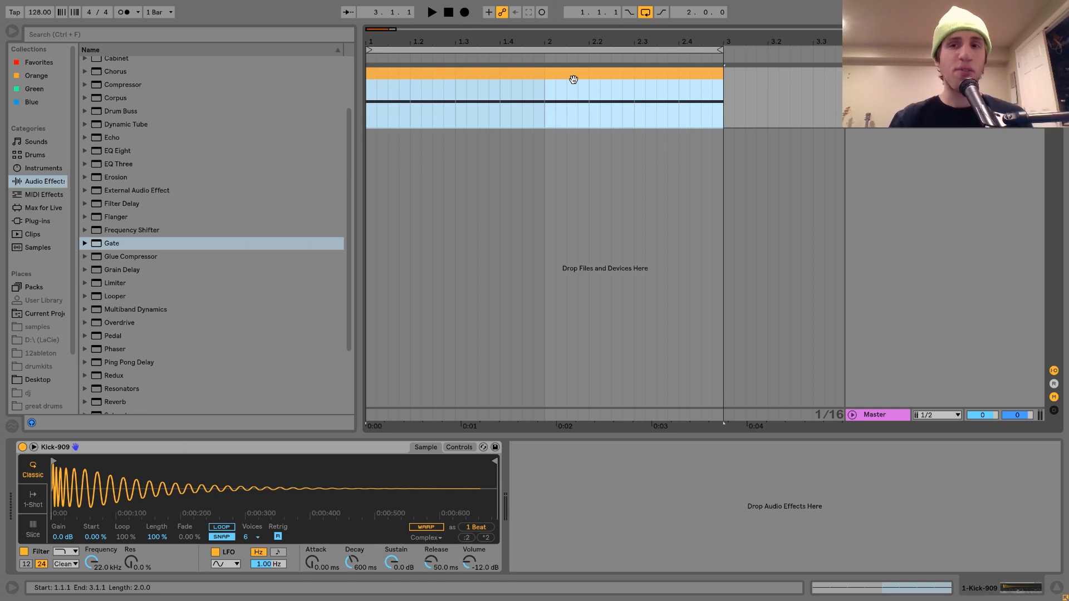
key(space)
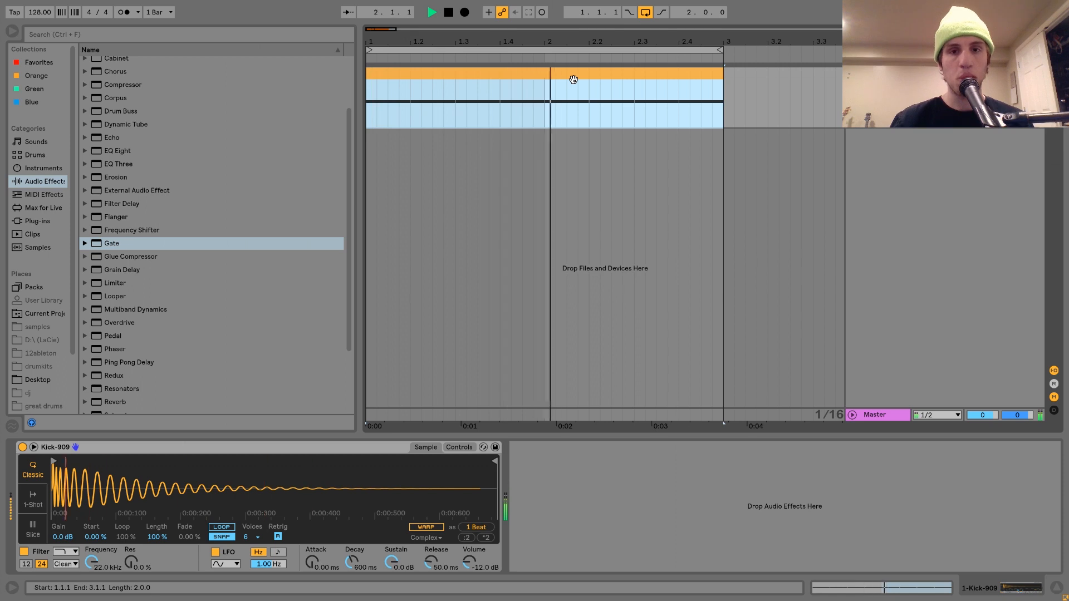
key(space)
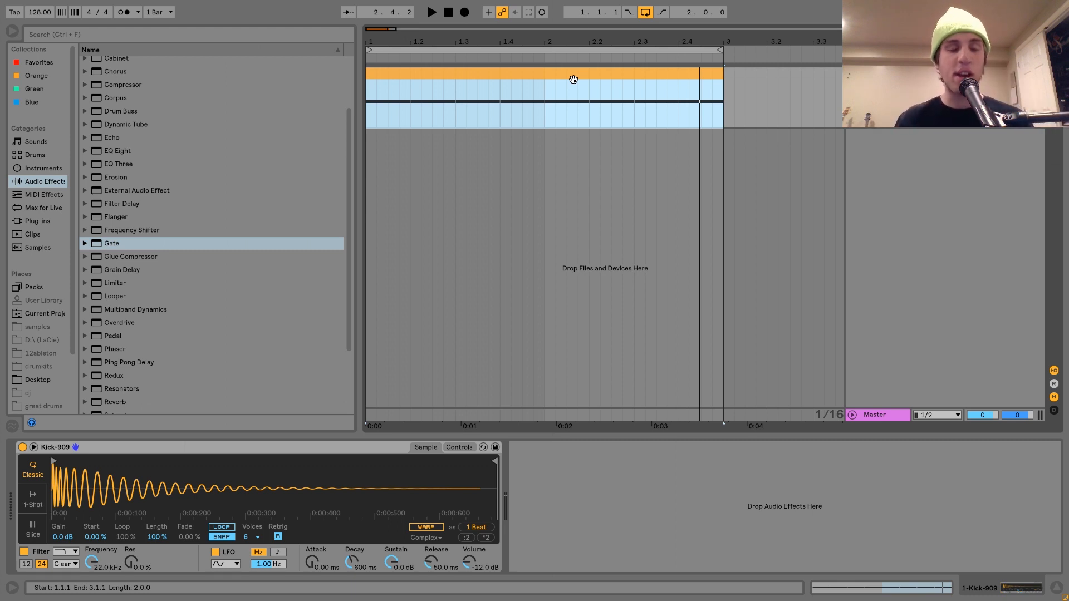
key(space)
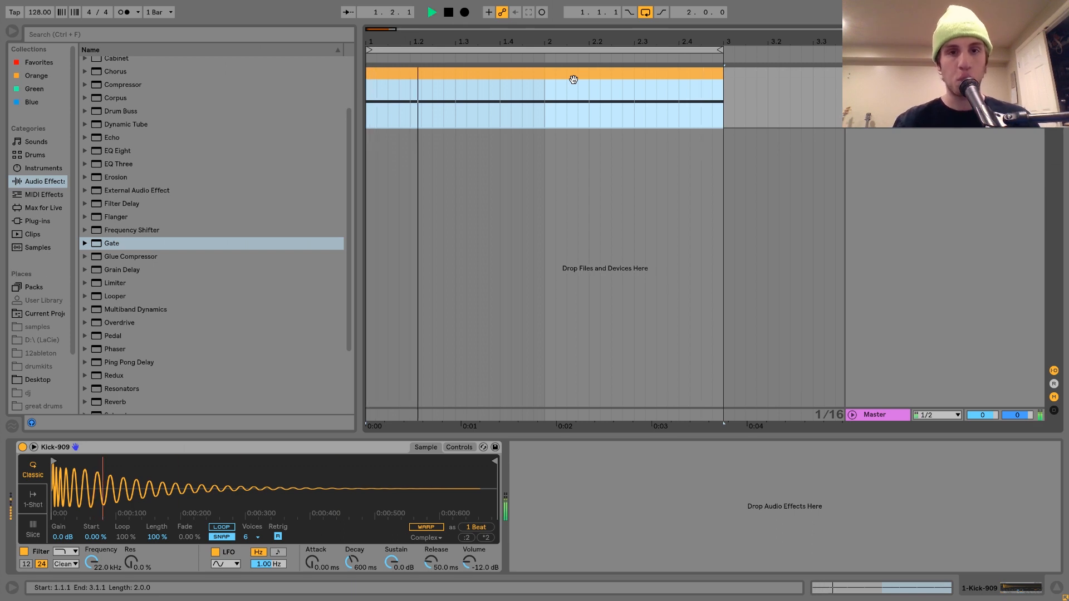
key(space)
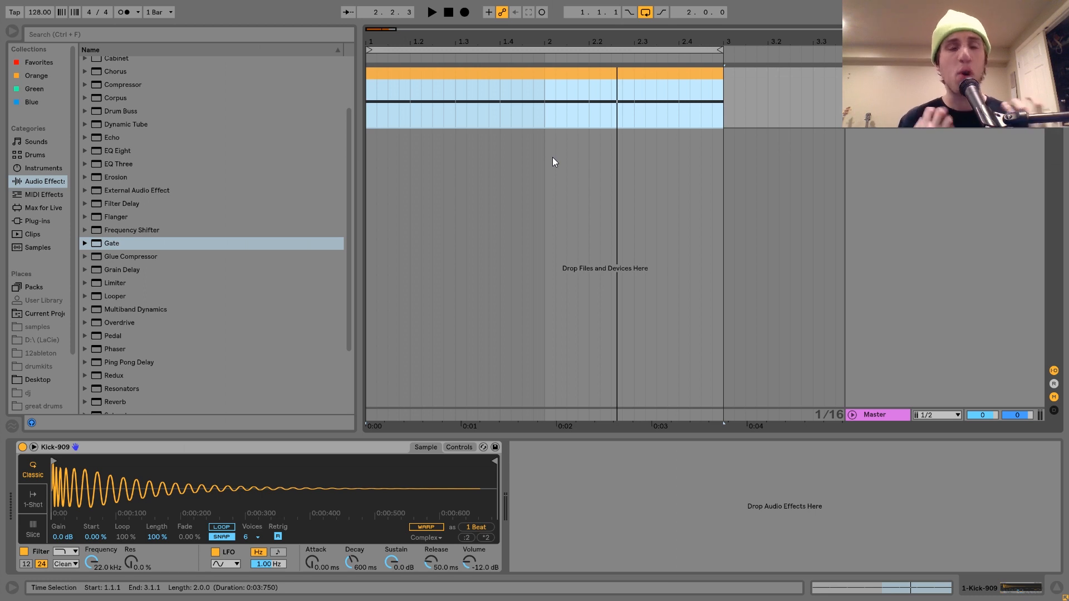
key(space)
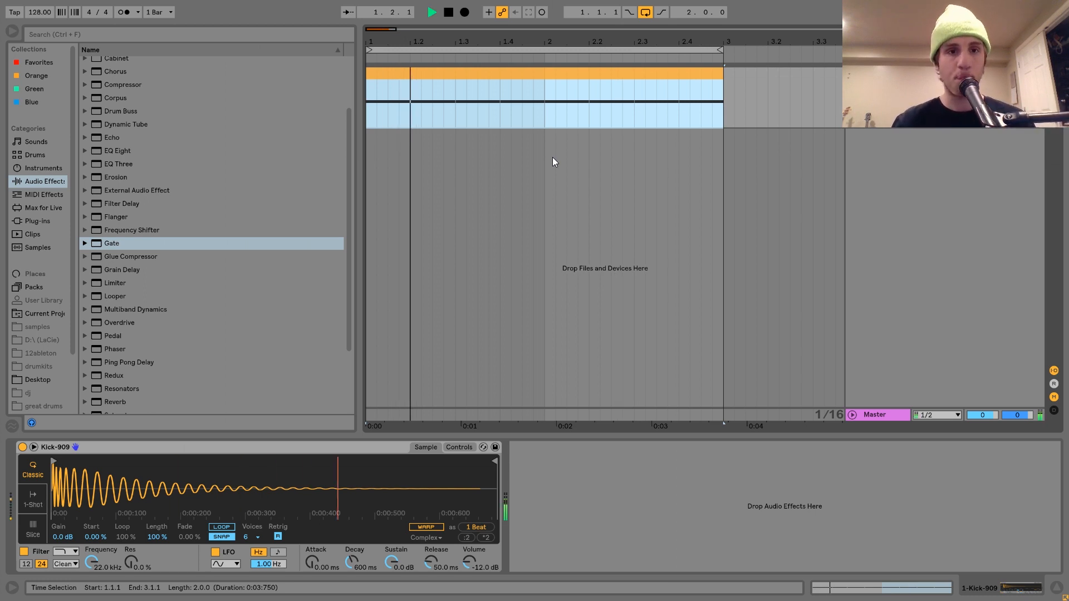
Step: Add a Saturator after the Kick-909 sampler, expand its extra parameters and set its curve type to Waveshaper
scroll(222, 310, down, 3)
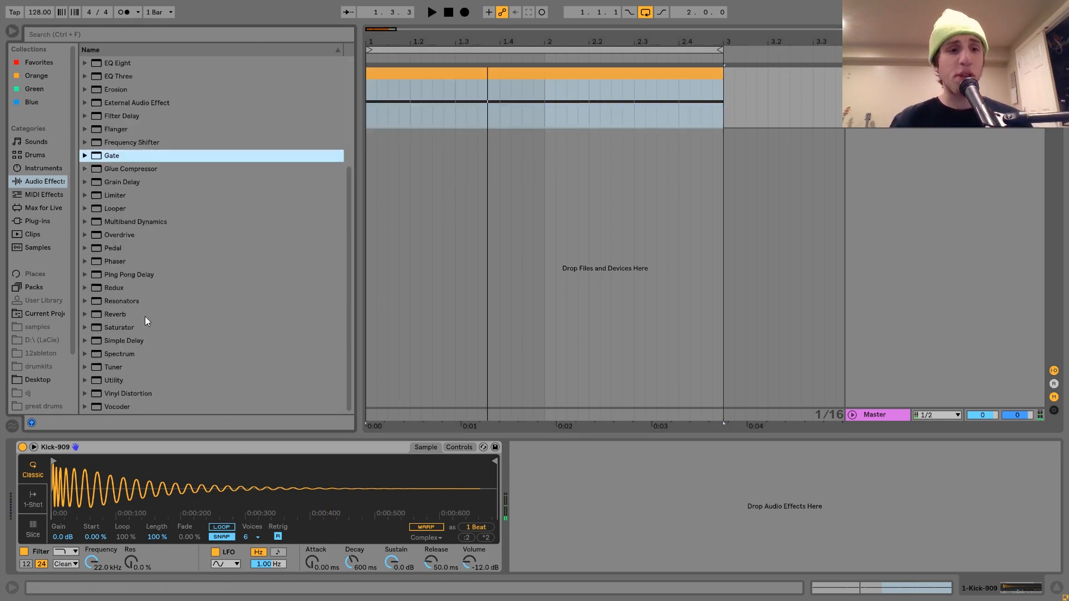
double_click(113, 327)
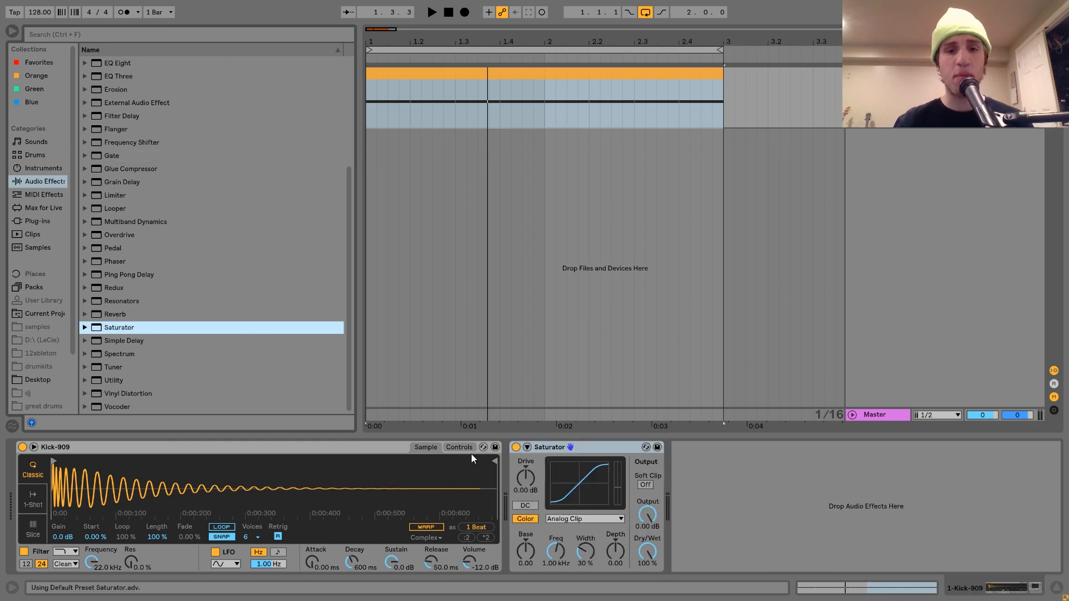
click(527, 448)
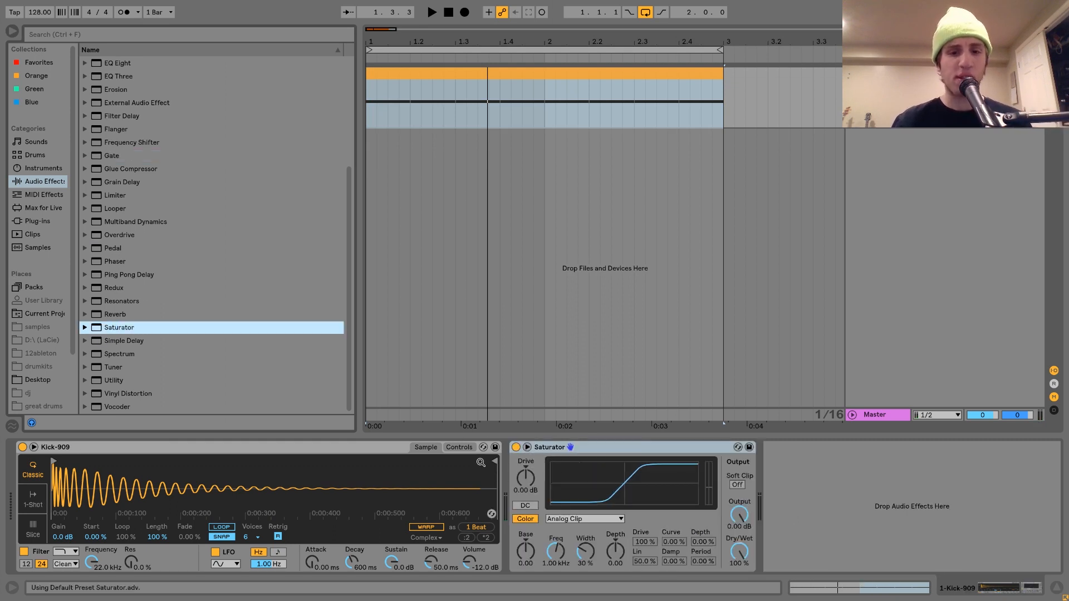
click(570, 519)
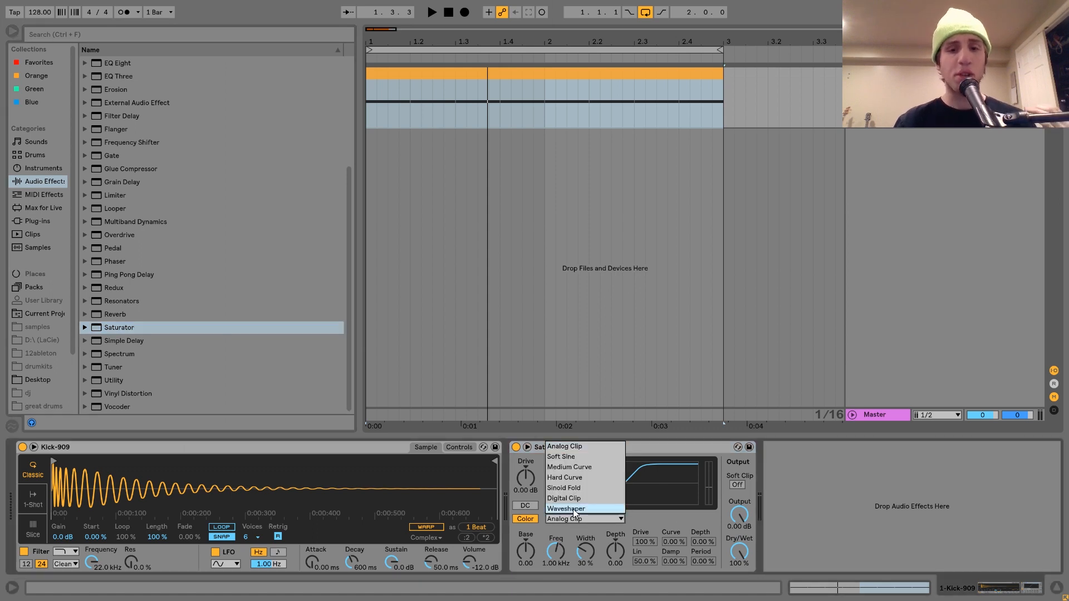
click(572, 508)
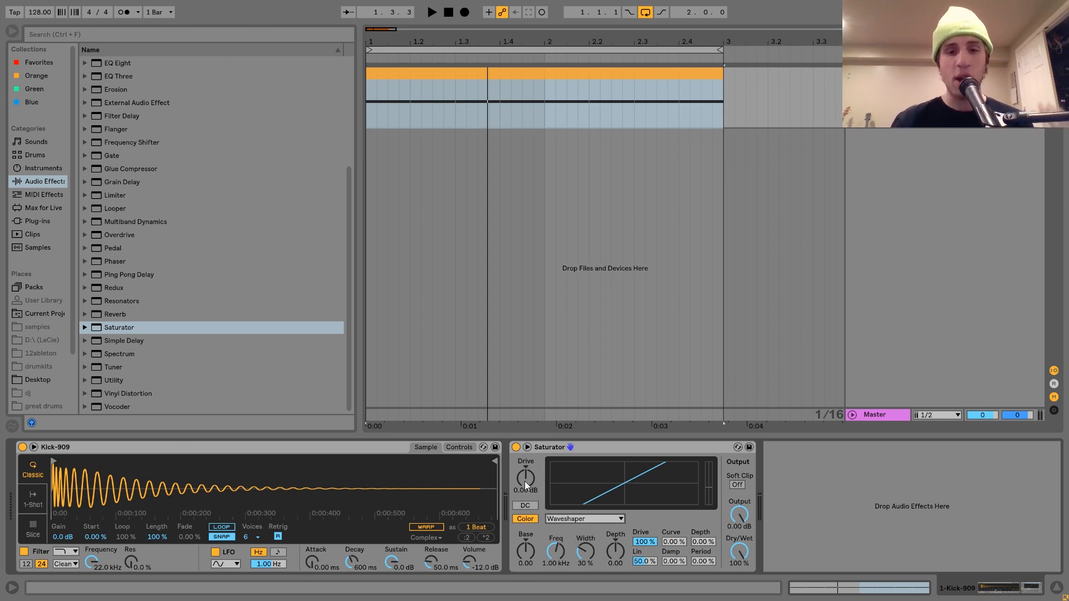
Step: Raise the Saturator's Drive to 10.3 dB while auditioning the kick, lowering the track volume to -2.0 dB
drag(524, 481, 525, 454)
key(space)
drag(525, 478, 525, 482)
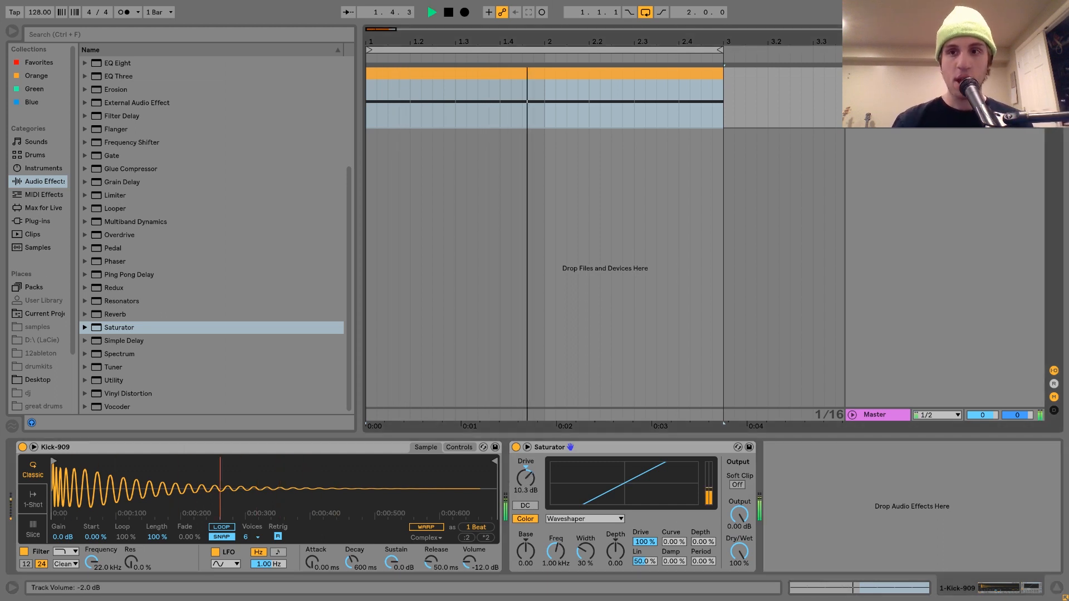
key(space)
Step: Set the waveshaper's Depth to 90.6% and Curve to 13.3% during playback, lowering the track volume to -5.4 dB
drag(700, 541, 699, 490)
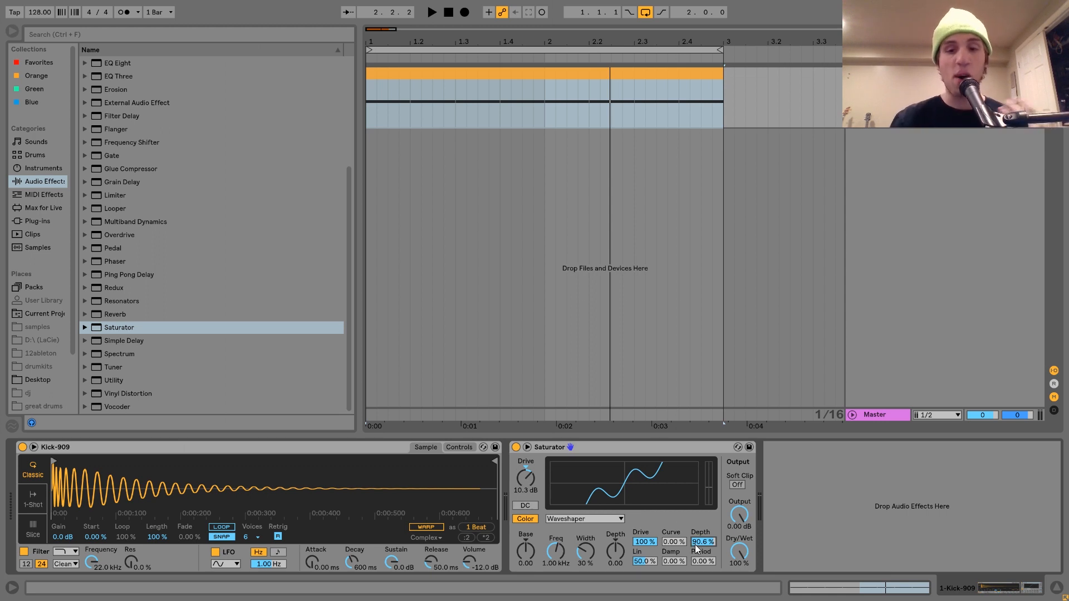
key(space)
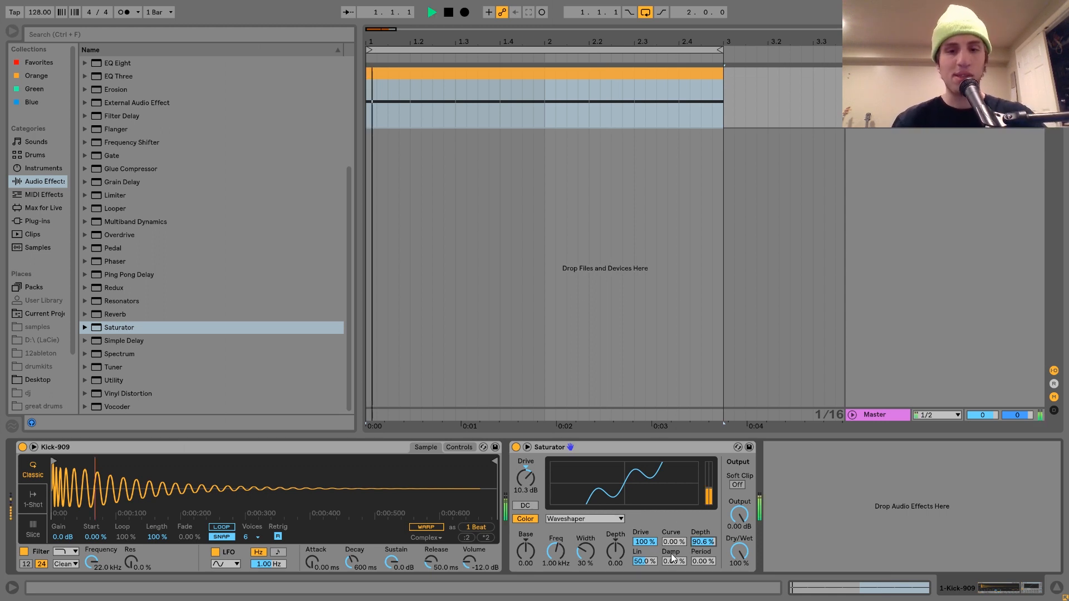
drag(674, 541, 674, 530)
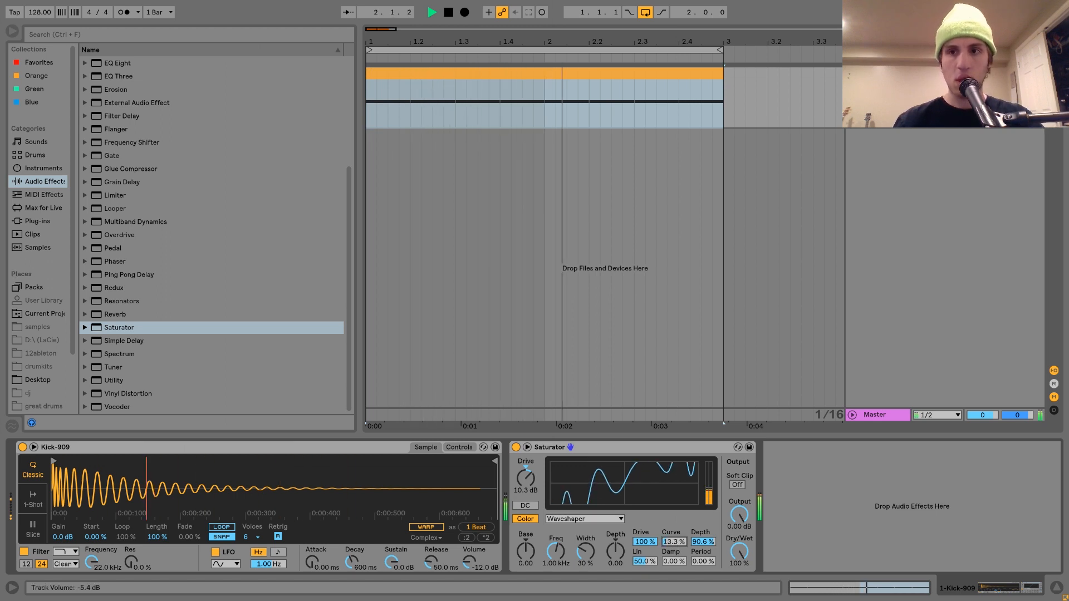
Step: Shape the Saturator's color controls with Base -9.71, Freq 283 Hz, Width 34% and Depth 7.62
drag(526, 550, 615, 543)
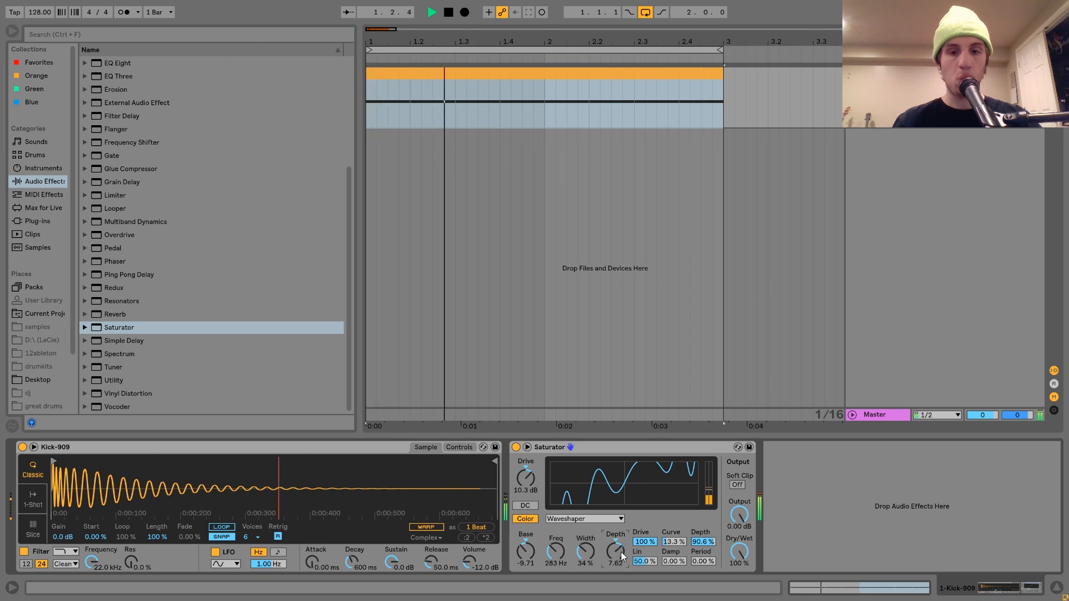
key(space)
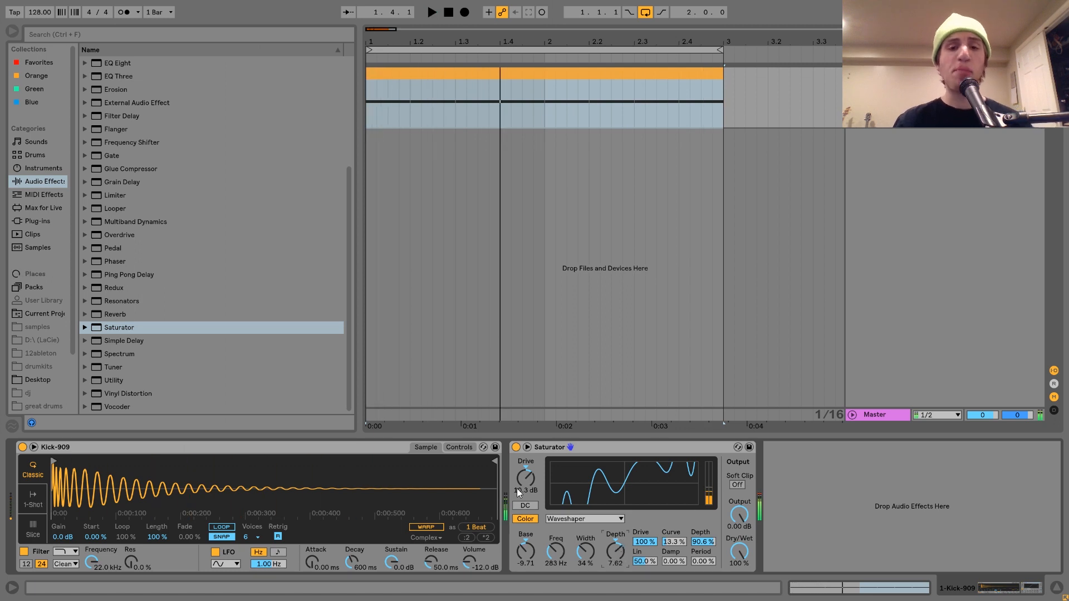
Step: Compare the kick loop with the Saturator bypassed and with it enabled again
click(514, 449)
key(space)
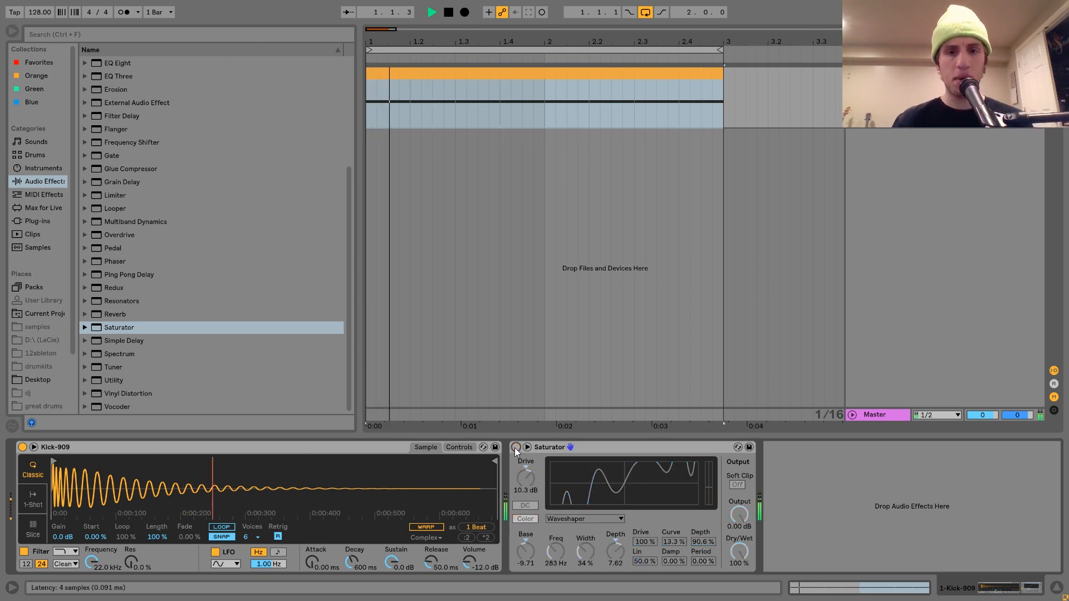
click(515, 448)
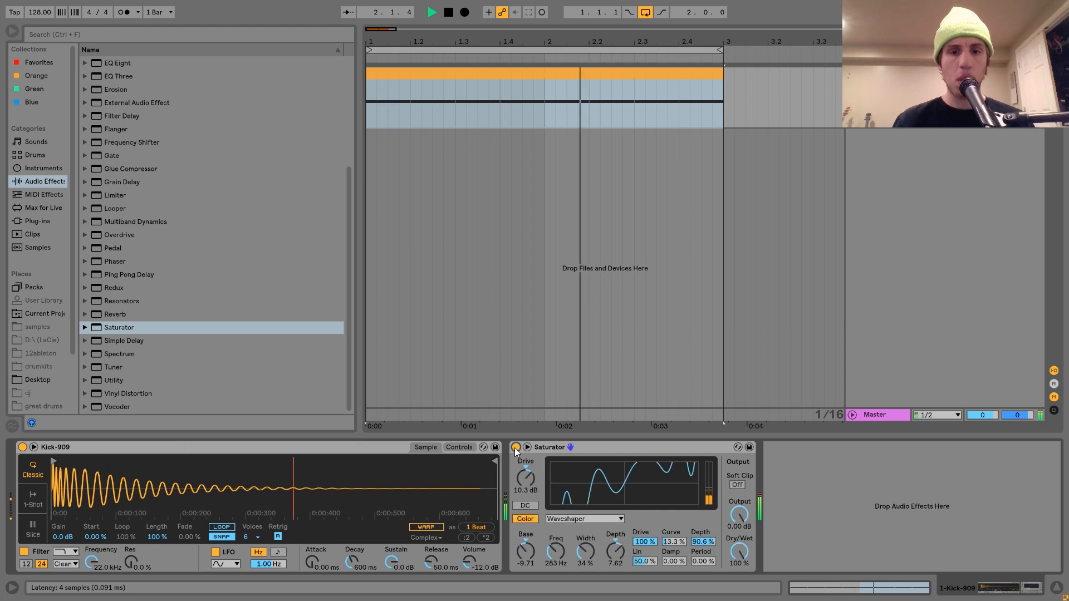
key(space)
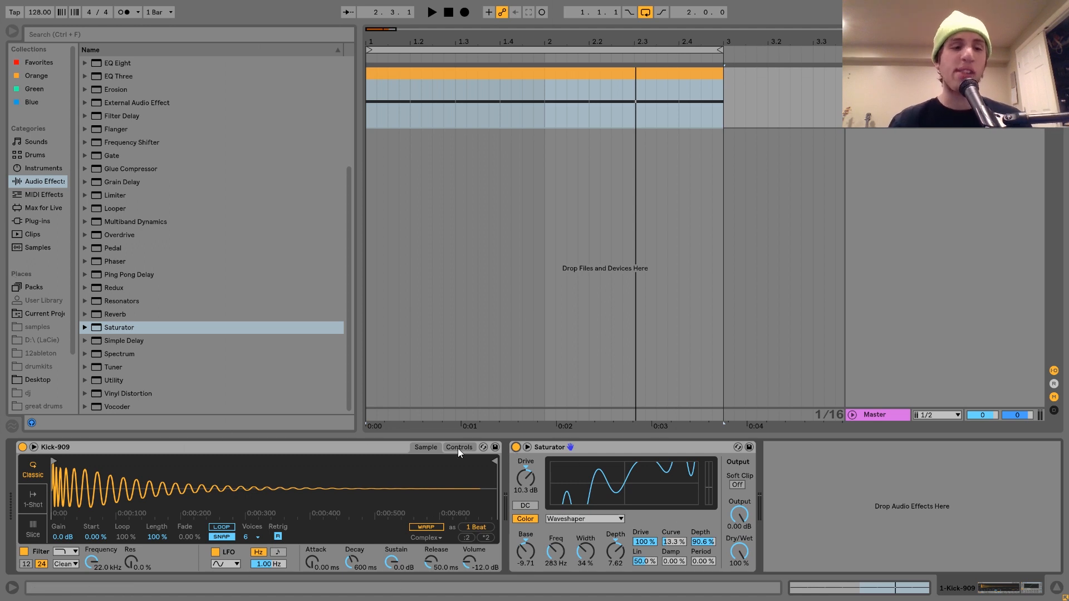
Step: Show the Kick-909 sampler's controls and inspect its pitch and amplitude envelopes
mouse_move(82, 481)
mouse_down()
mouse_move(80, 504)
mouse_move(72, 476)
mouse_up()
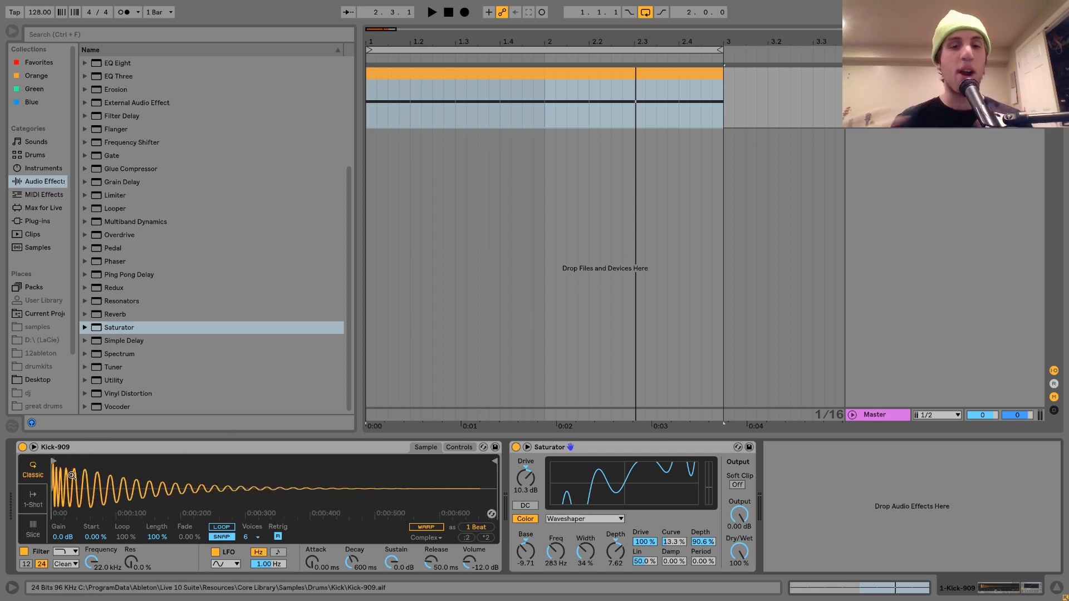
click(579, 447)
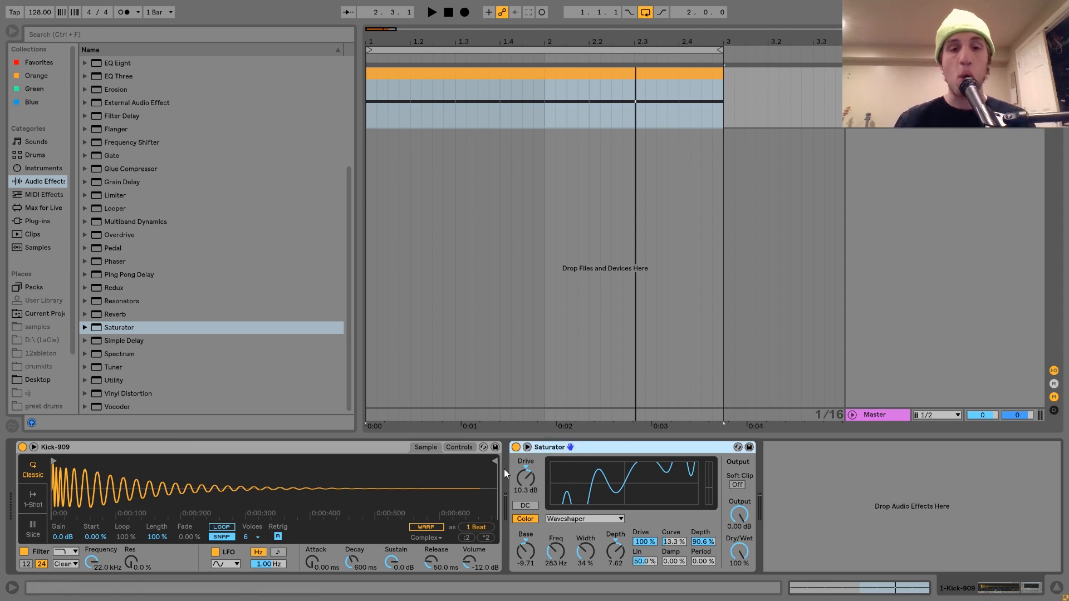
click(458, 447)
click(416, 518)
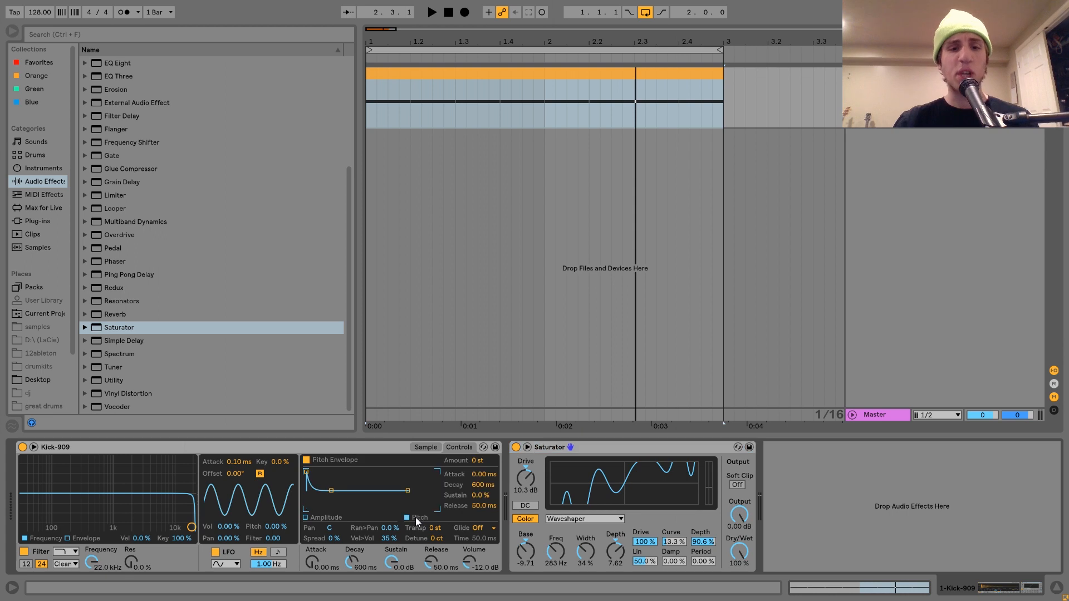
click(337, 519)
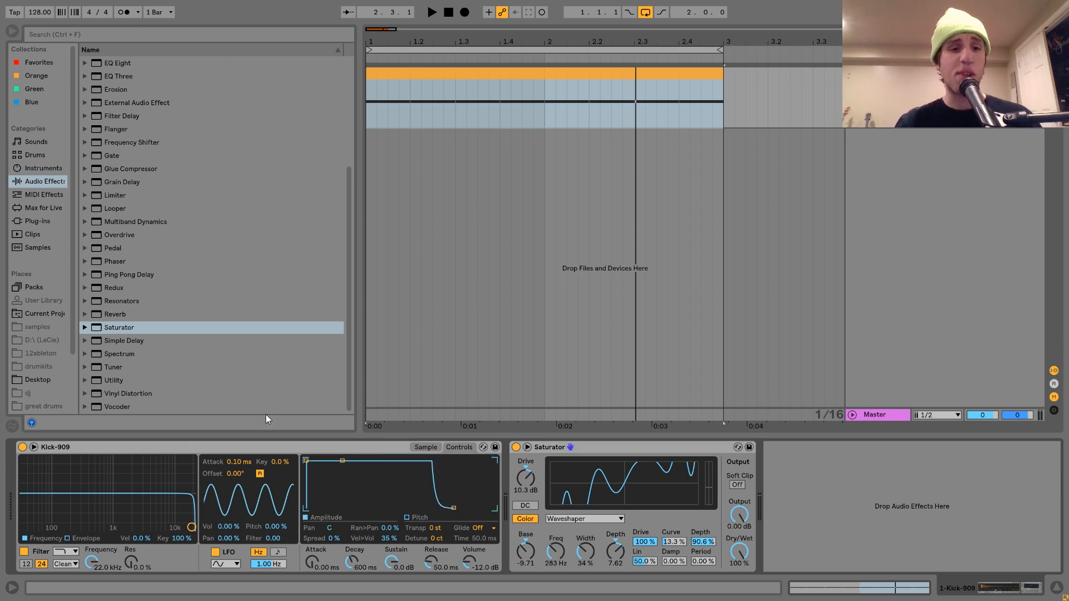
click(275, 448)
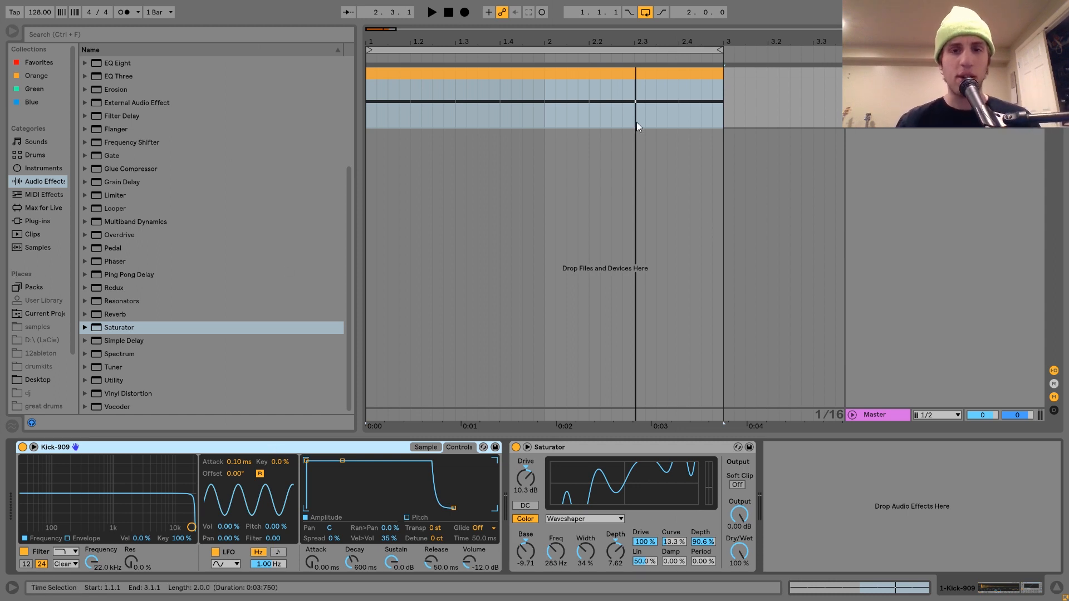
Step: Set the Kick-909 pitch envelope's Decay to 189 ms and its Amount to +11 st while auditioning the kick
click(412, 518)
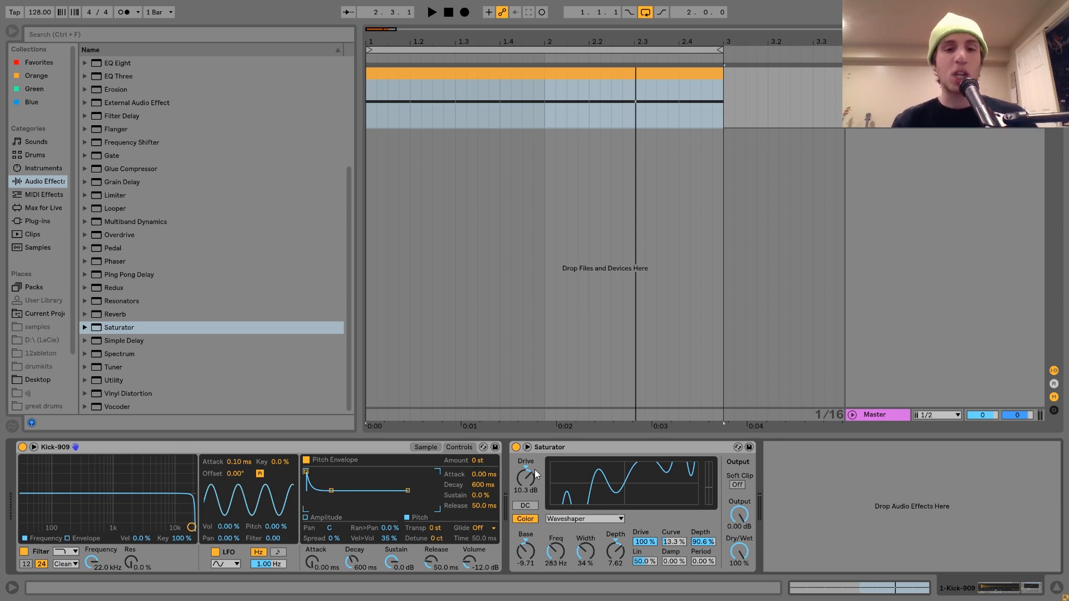
drag(478, 461, 477, 456)
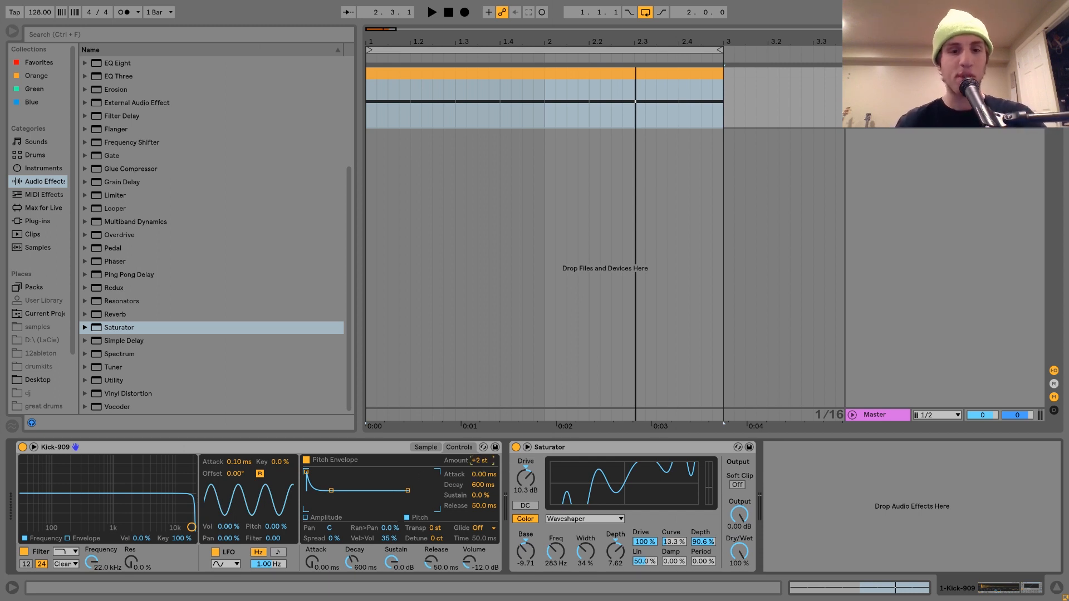
key(space)
drag(482, 460, 482, 483)
click(482, 461)
key(space)
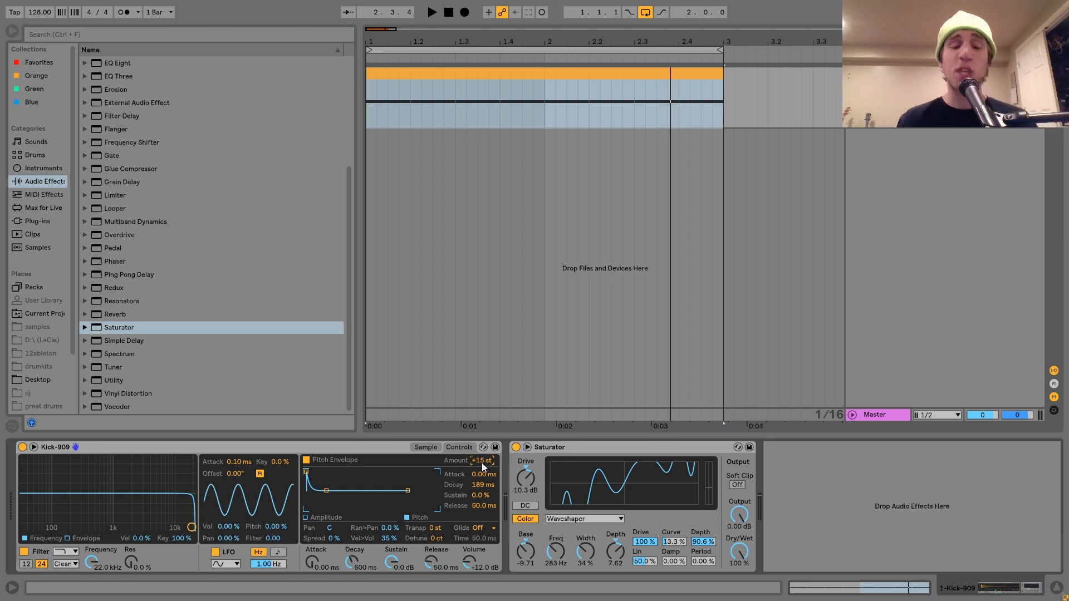
key(space)
drag(482, 463, 483, 473)
key(space)
Step: Set the Saturator's Lin to 72.7% and Period to 4.69% during playback, and the pitch envelope Amount to +13 st
key(space)
drag(646, 562, 646, 546)
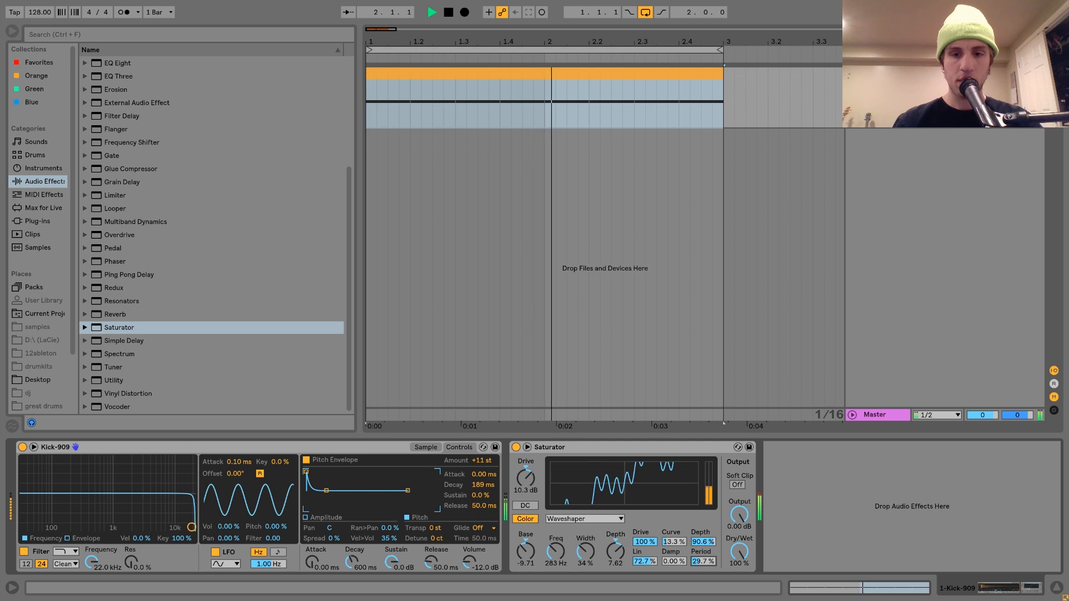
drag(704, 566, 704, 557)
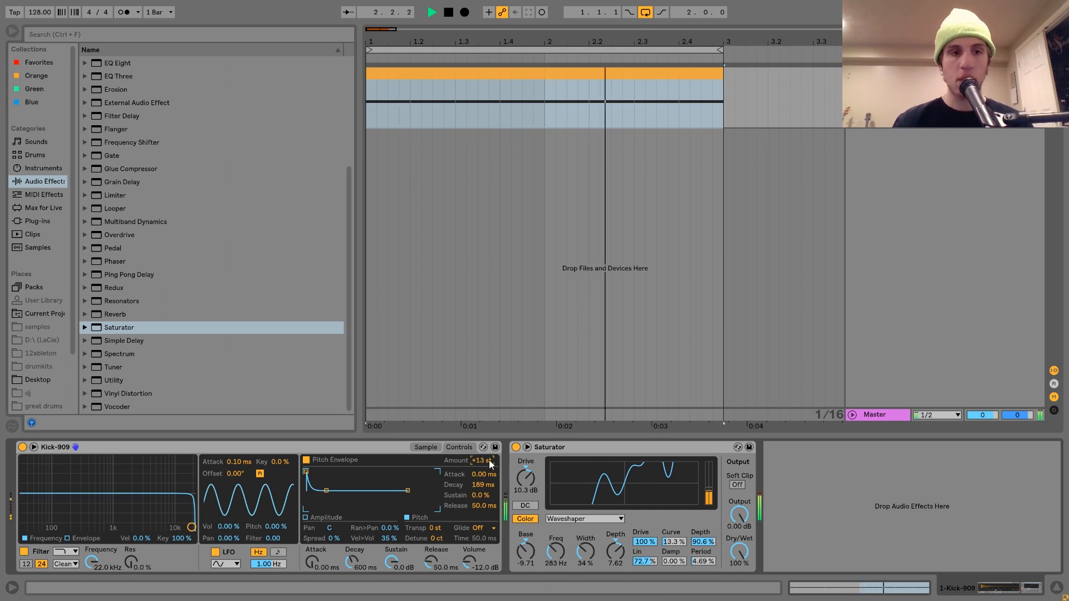
key(space)
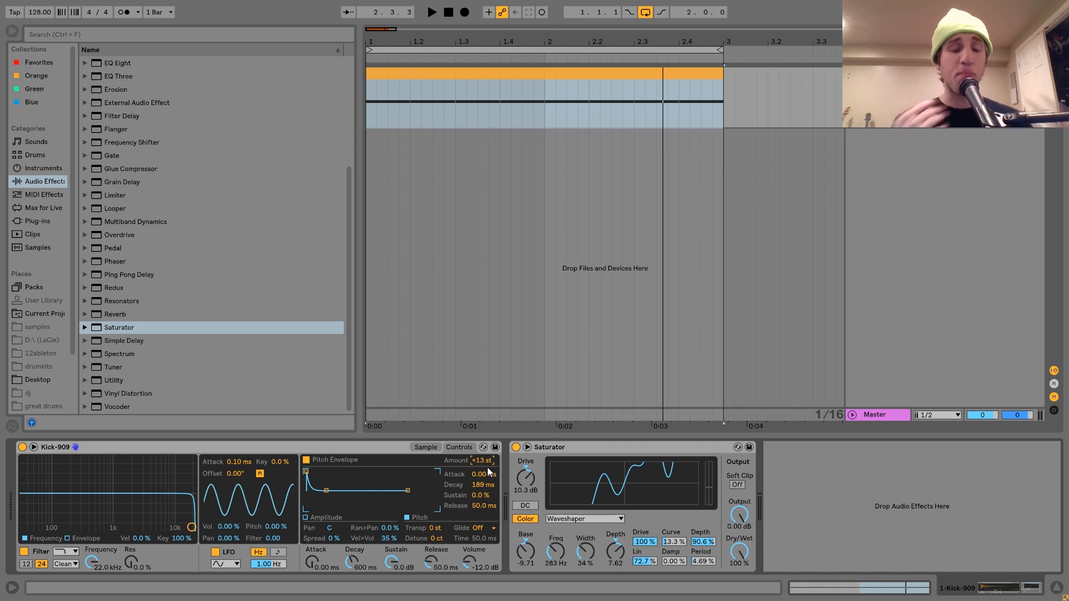
Step: Lower the Kick-909 track volume to -8.0 dB while playing back the distorted kick
key(space)
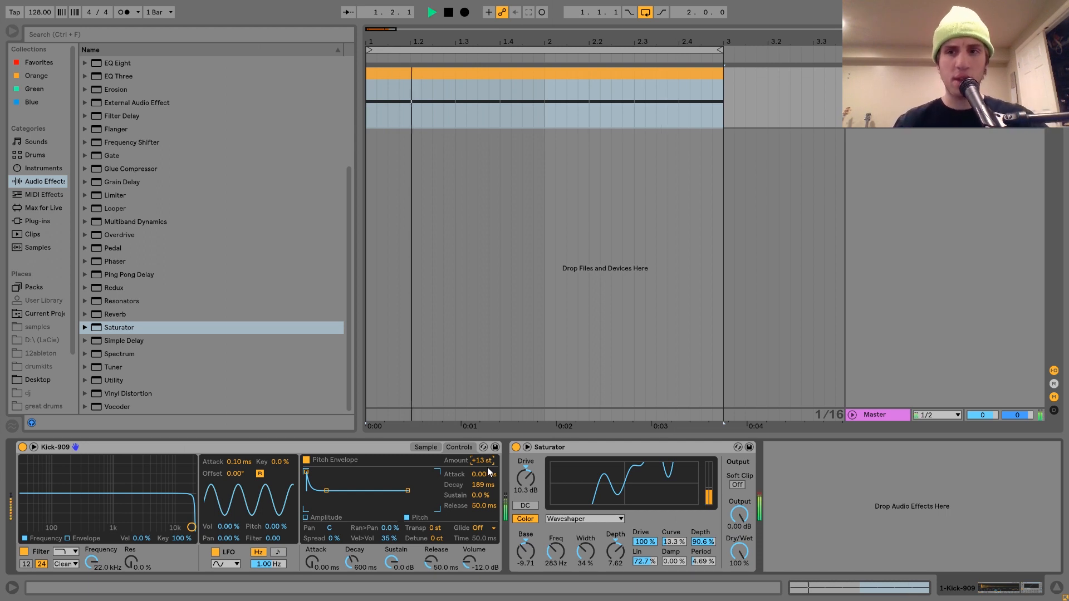
drag(982, 85, 981, 103)
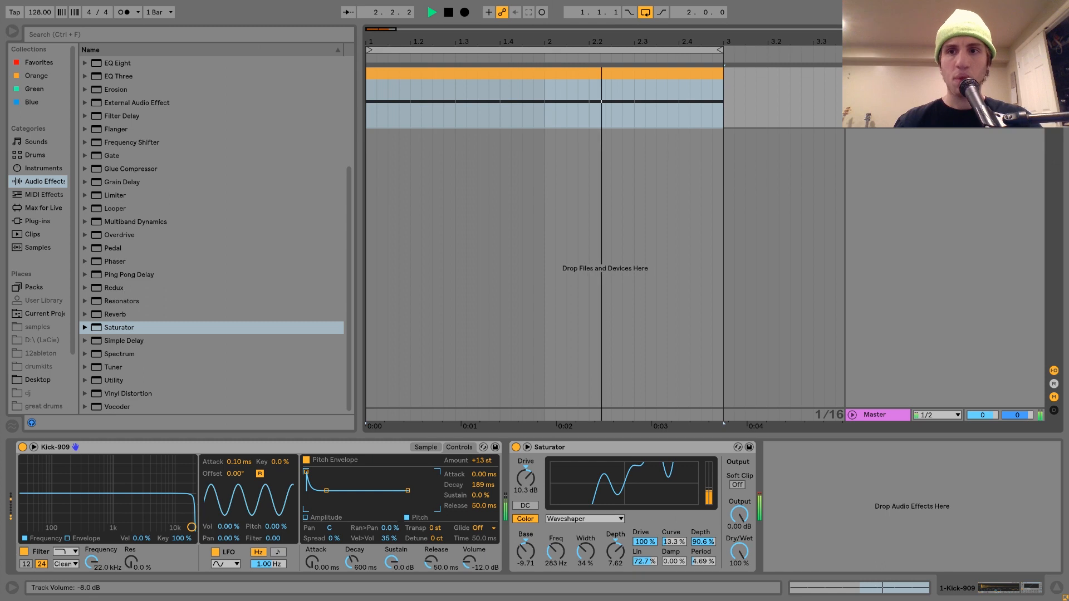
key(space)
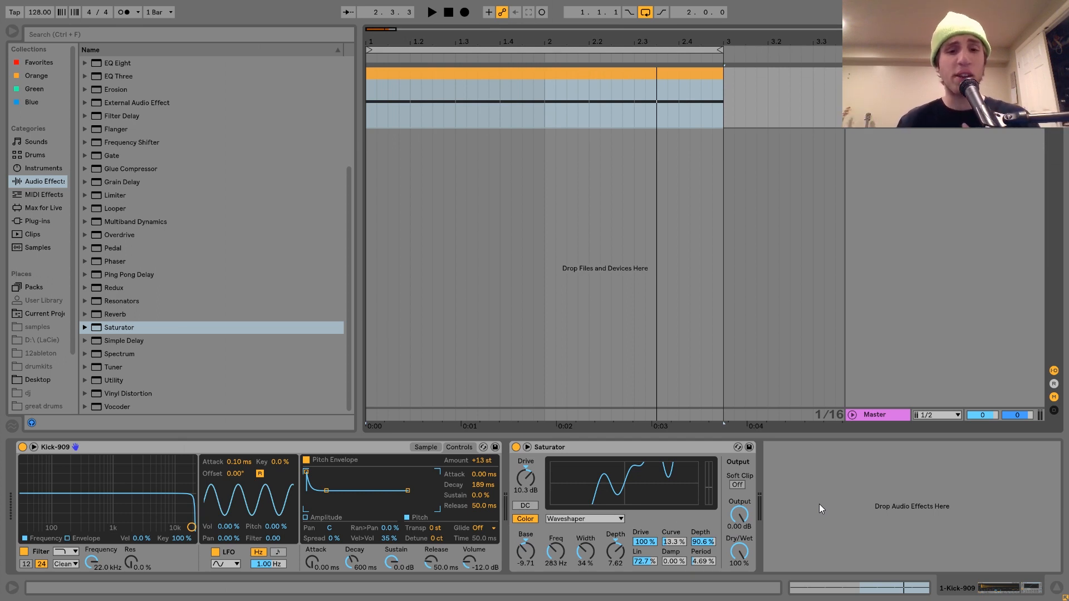
Step: Add an Audio Effect Rack after the Saturator and create two empty chains in its chain list
scroll(198, 327, up, 5)
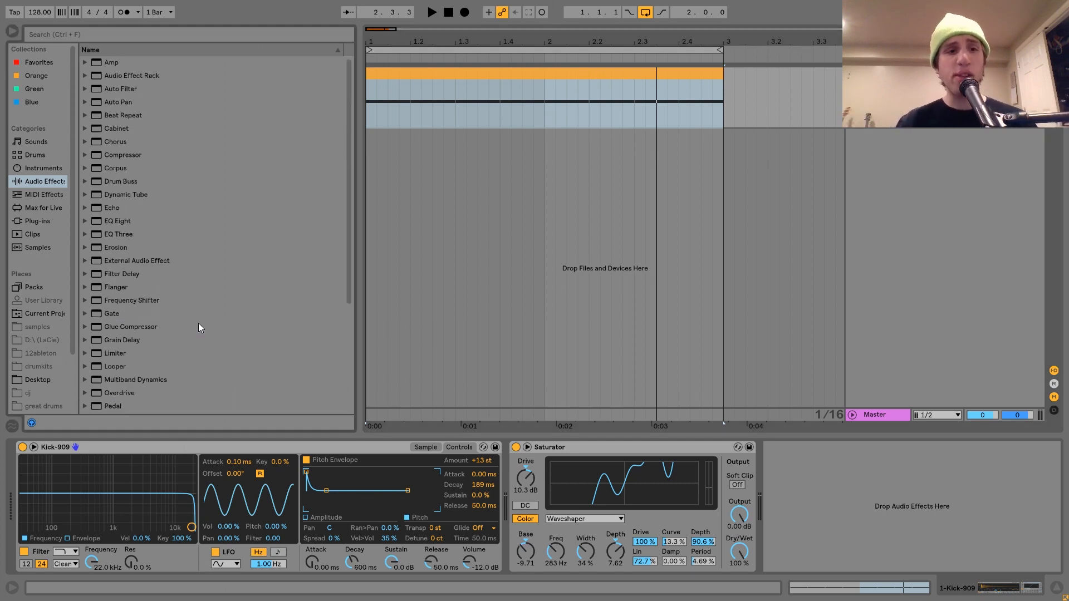
double_click(115, 76)
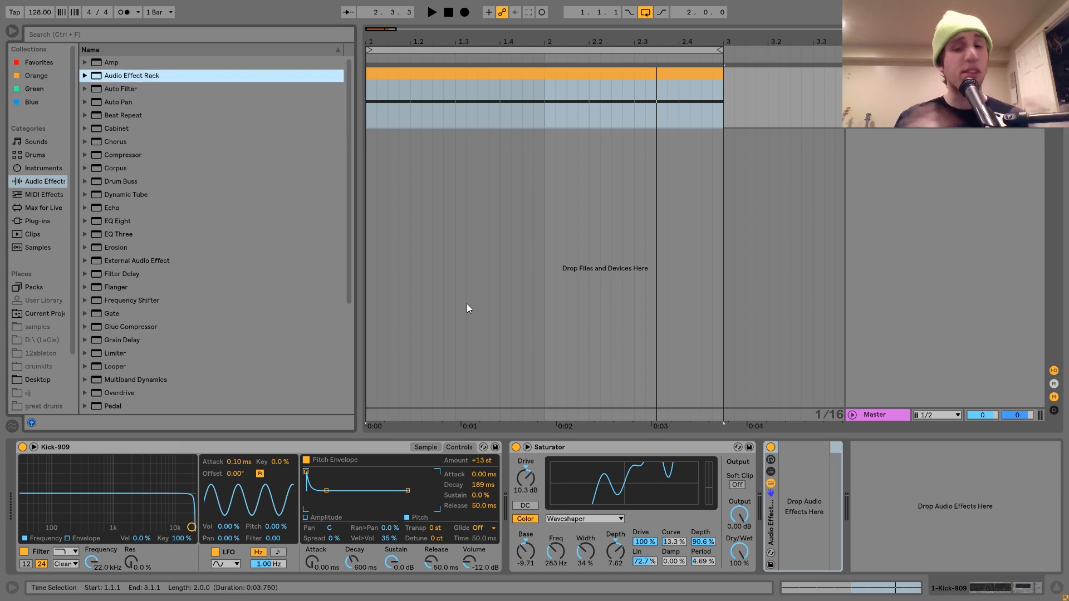
click(770, 473)
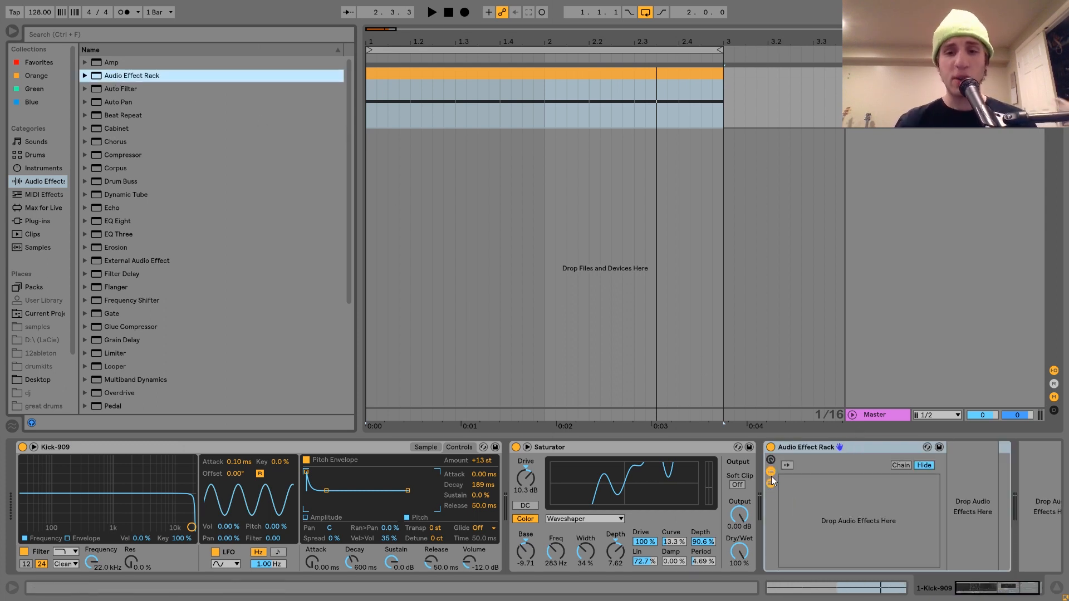
right_click(794, 490)
click(806, 496)
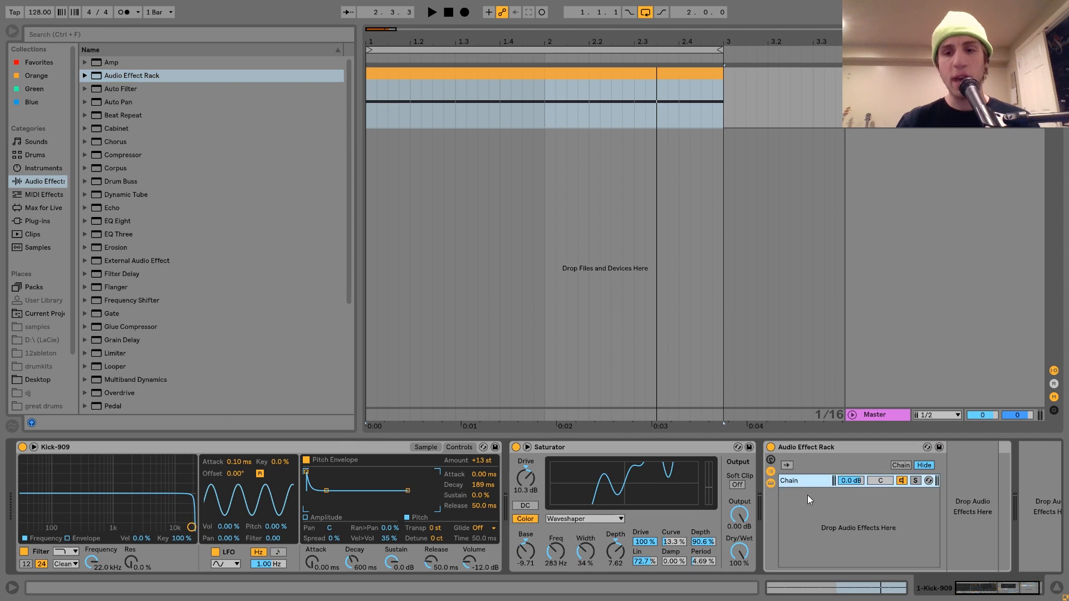
right_click(807, 495)
click(823, 499)
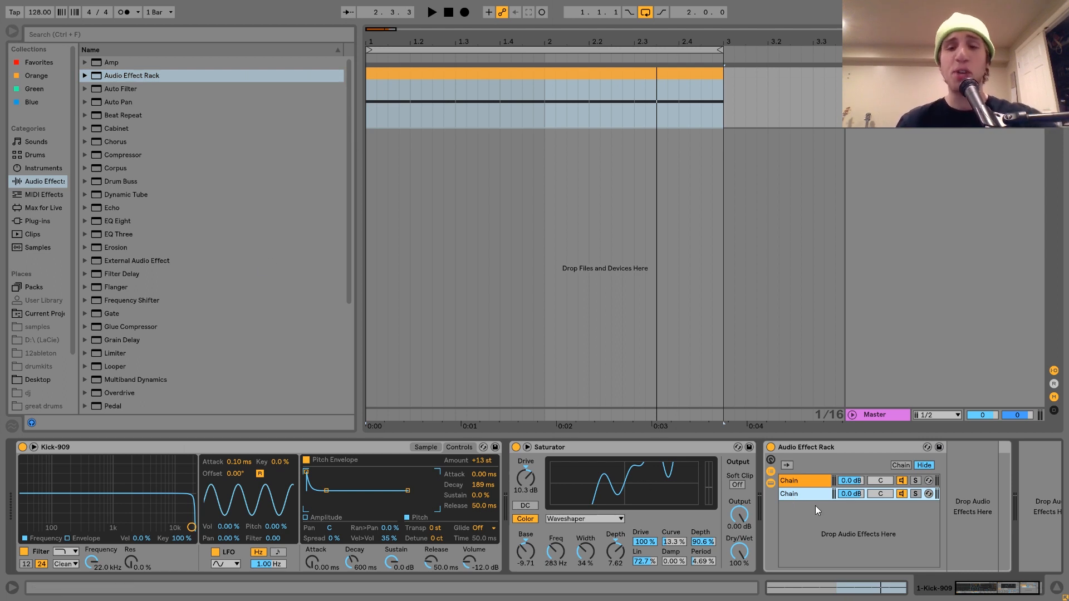
Step: Rename the rack's first chain Dry and its second chain Wet
click(797, 483)
text(Dry)
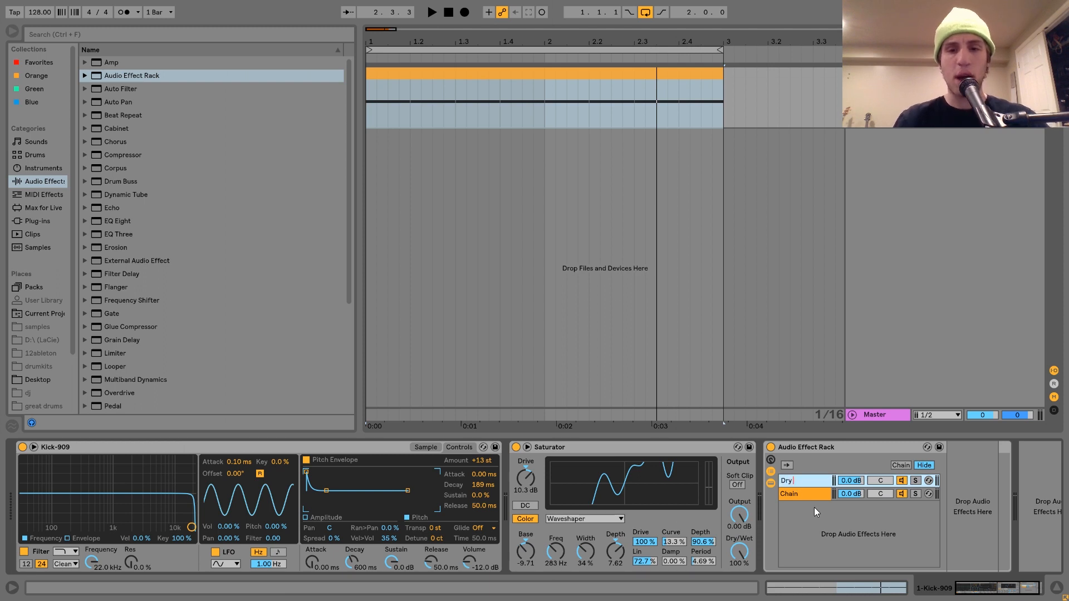
key(Return)
key(ctrl+r)
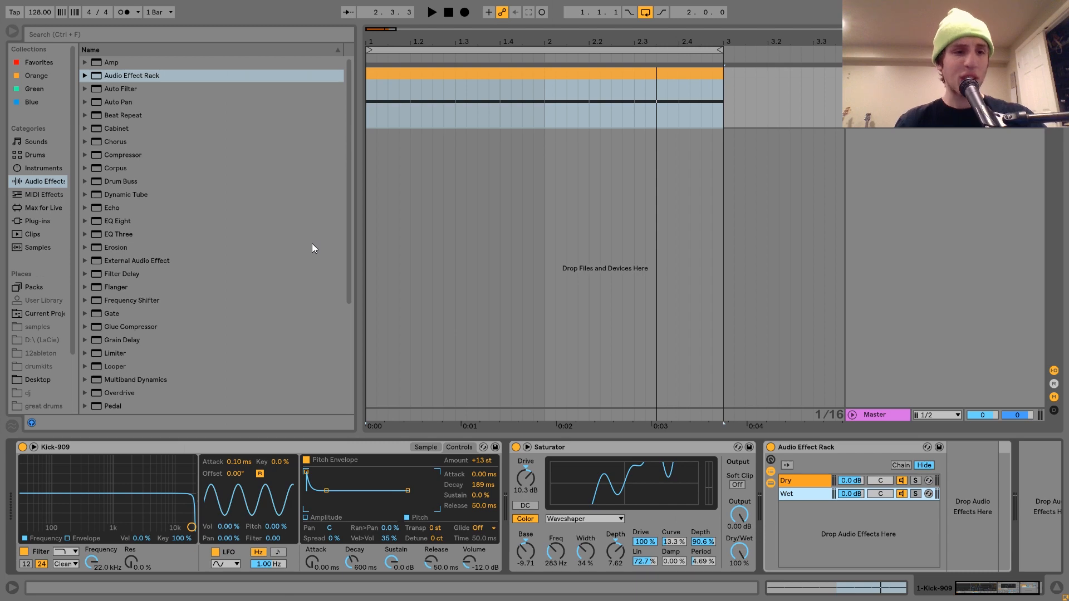
Step: Add a Reverb to the Wet chain with Dry/Wet at 100% and Decay Time at 1.68 s
scroll(312, 243, down, 4)
drag(111, 318, 800, 492)
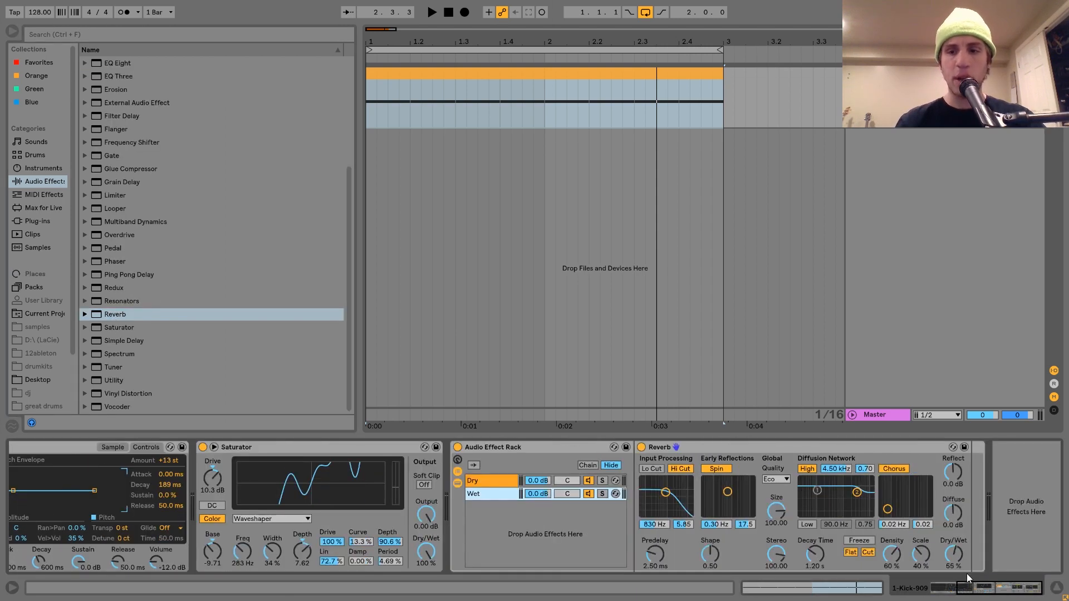
drag(953, 562, 953, 512)
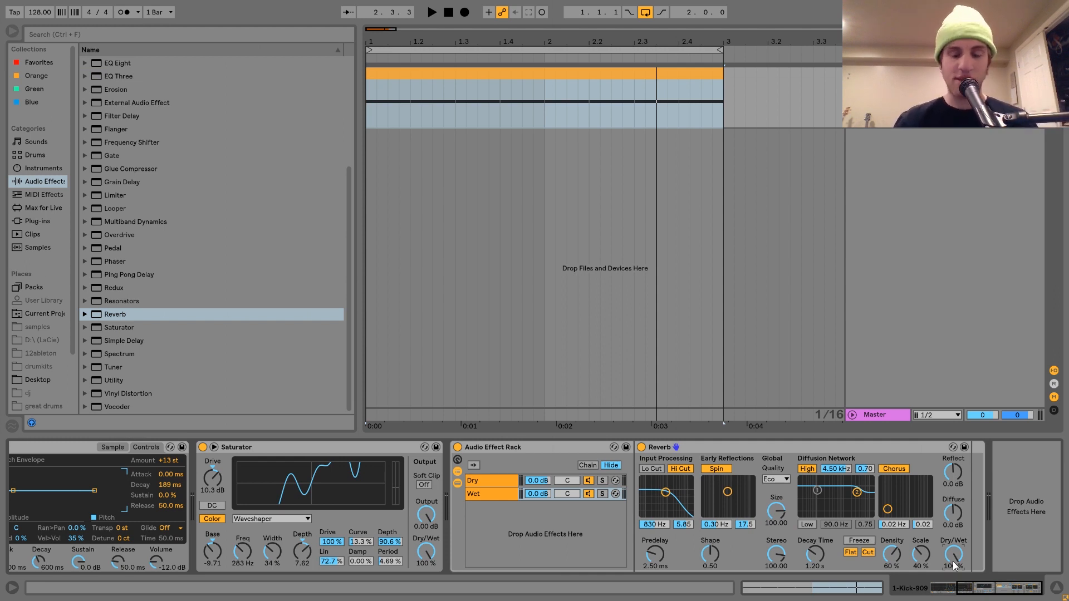
drag(815, 554, 815, 550)
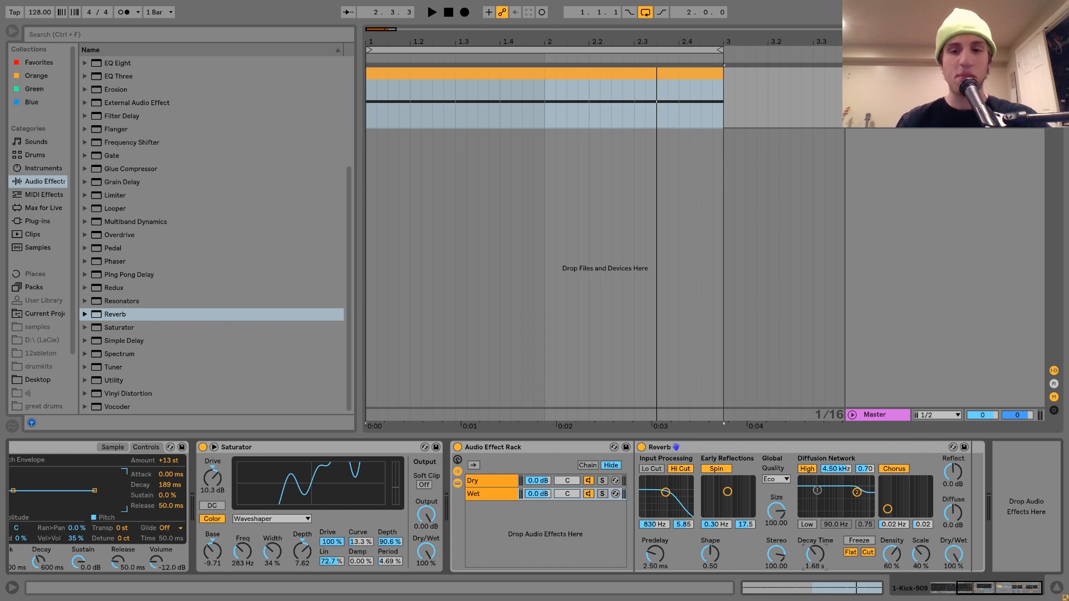
Step: Set the Reverb's Quality to High and turn off its Chorus while auditioning the kick
click(776, 479)
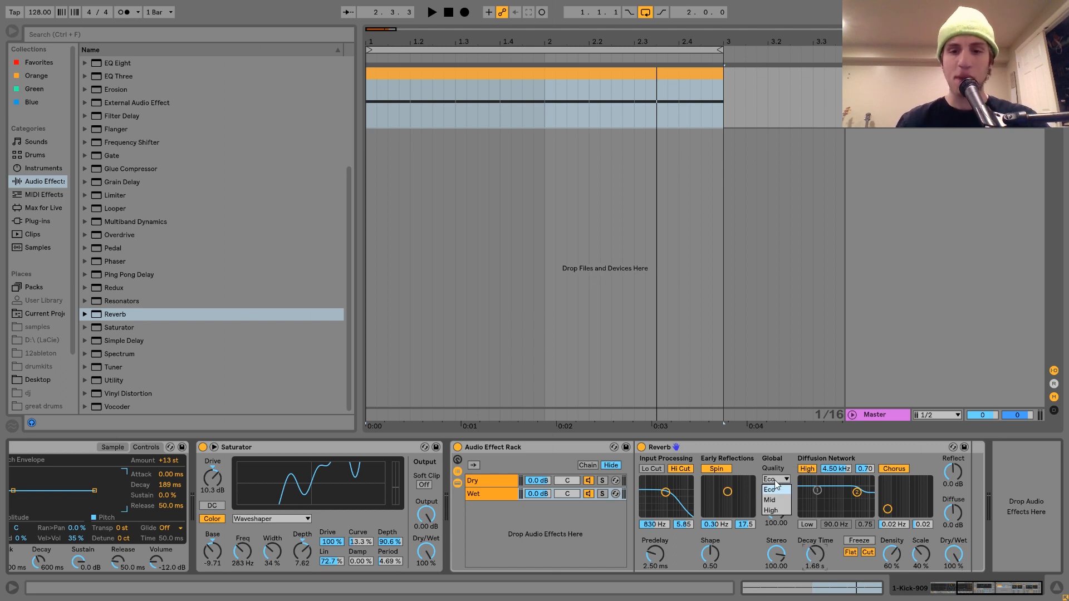
click(776, 511)
key(space)
click(893, 468)
key(space)
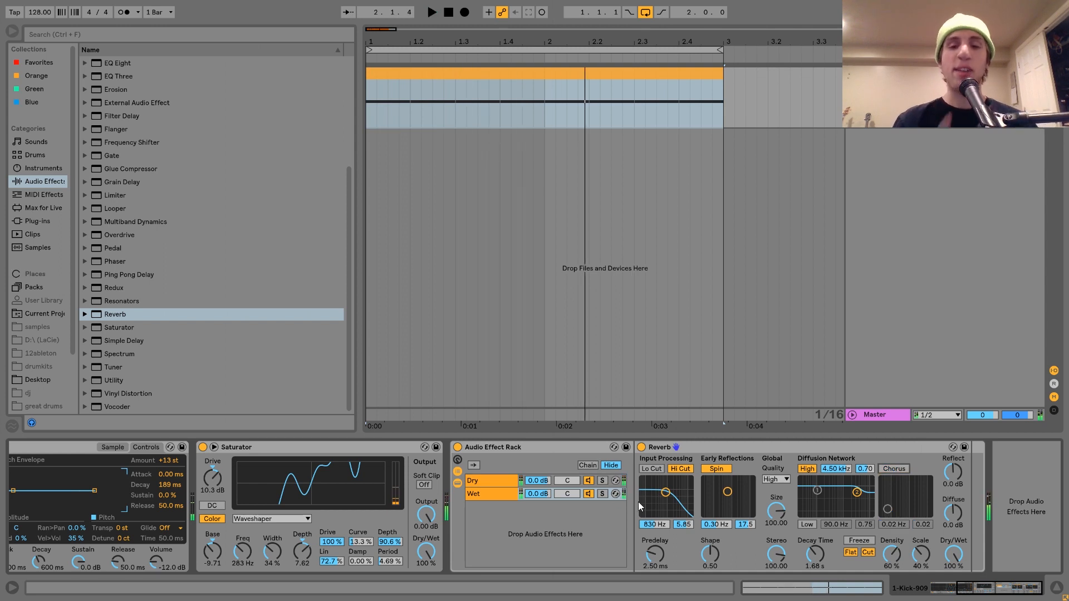
Step: Lower the Wet chain volume to -4.6 dB and solo that chain during playback
drag(535, 493, 538, 496)
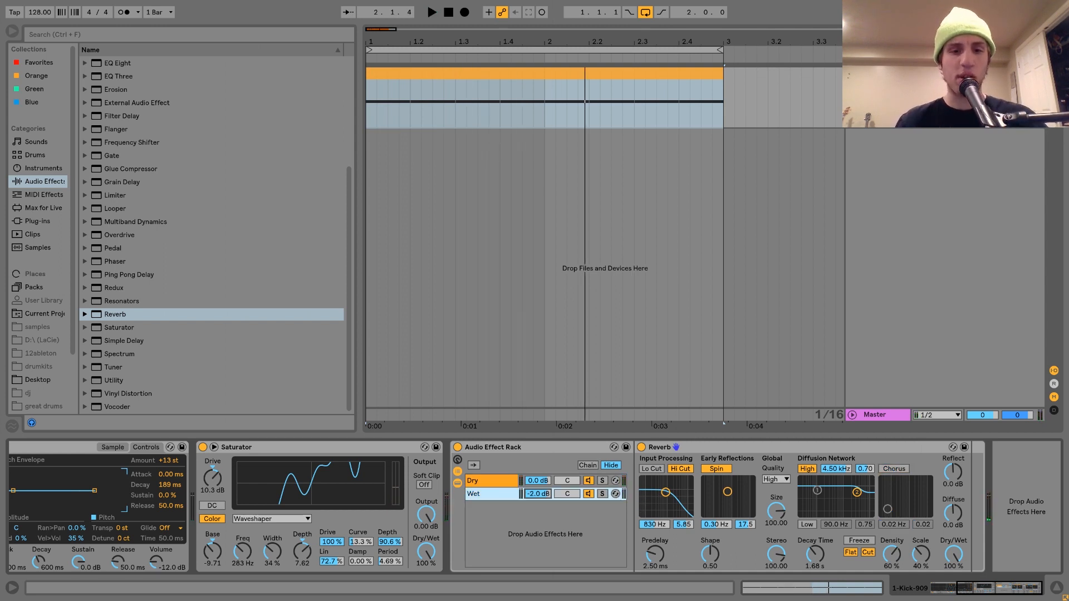
key(space)
click(589, 494)
click(601, 493)
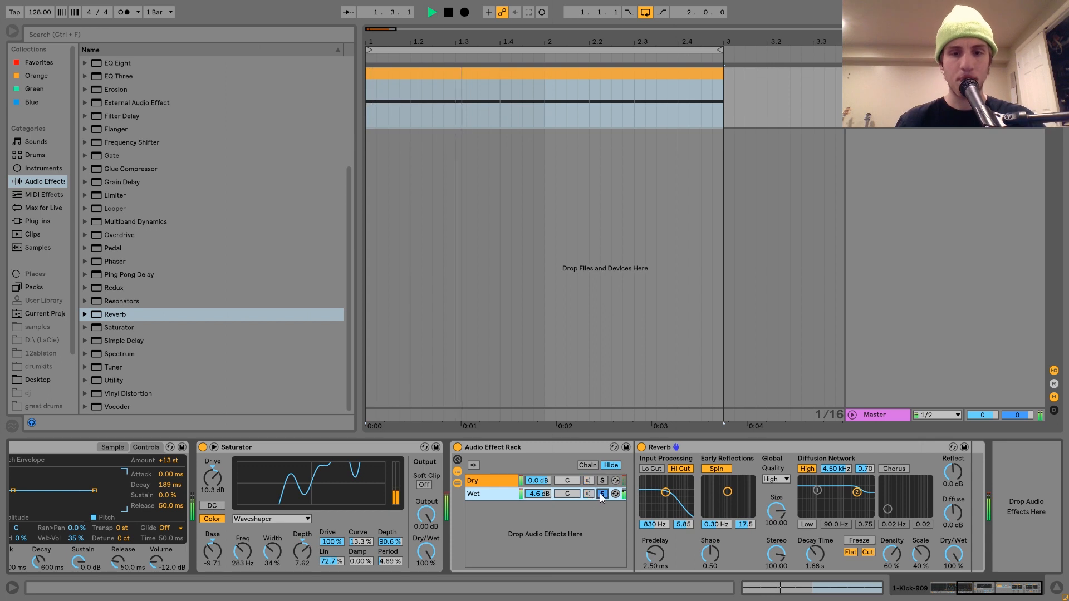
key(space)
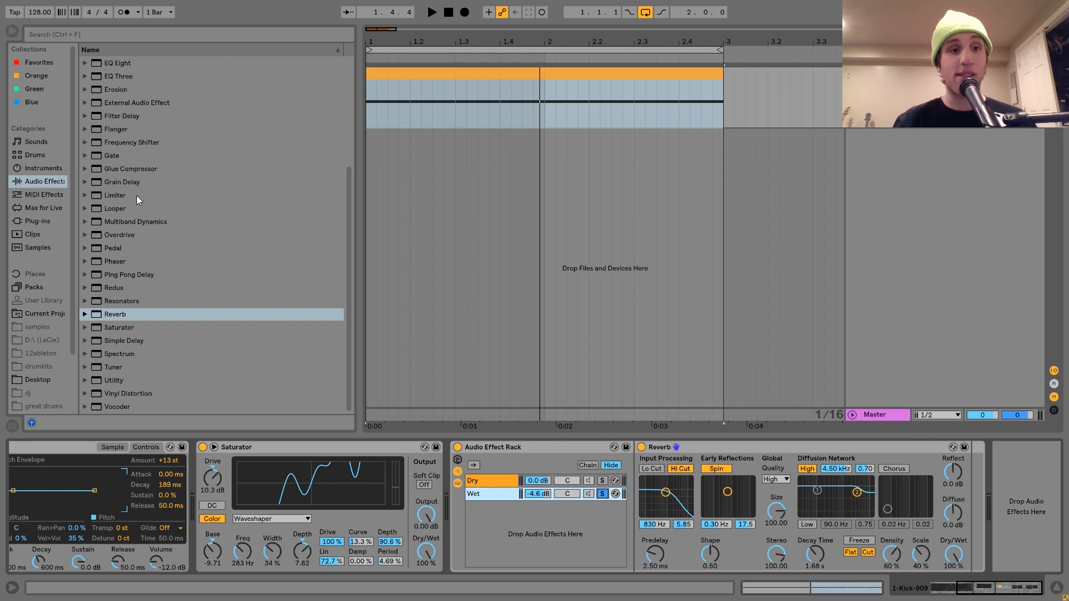
Step: Add an Amp after the Reverb in the Wet chain
scroll(136, 195, up, 4)
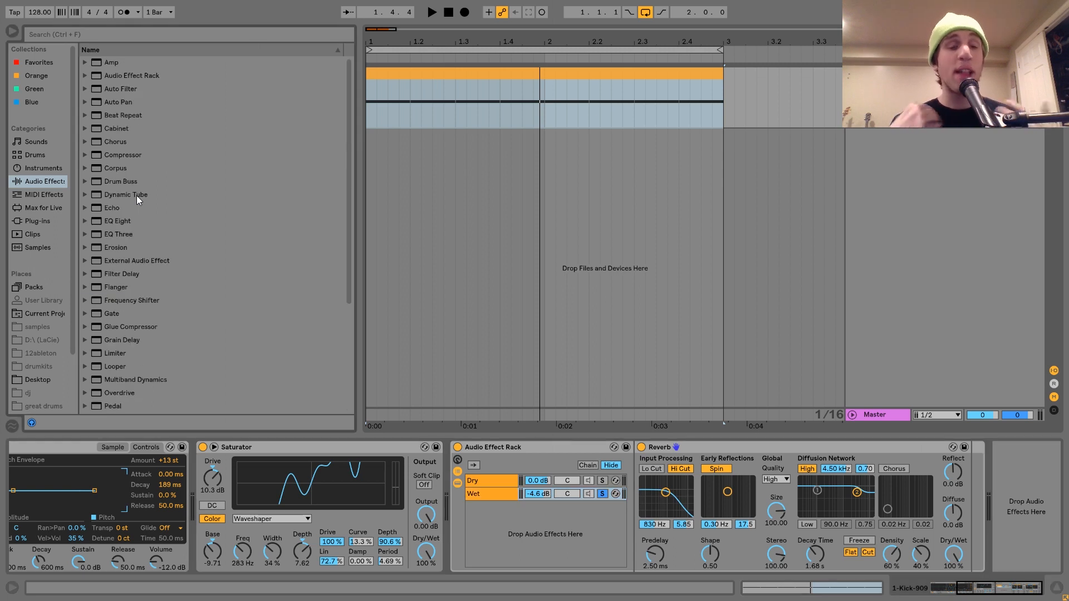
click(105, 59)
drag(1049, 401, 966, 496)
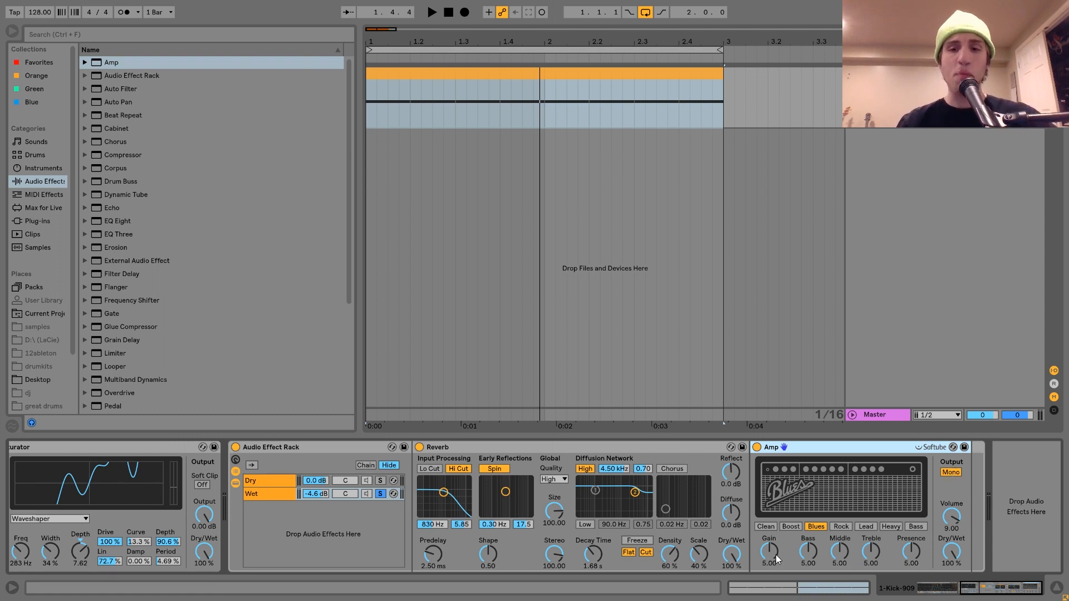
Step: Set the Amp's Gain to 6.11, Bass to 7.86 and Presence to 5.79 while auditioning the reverb
drag(810, 561, 769, 543)
key(space)
key(space)
drag(915, 553, 915, 544)
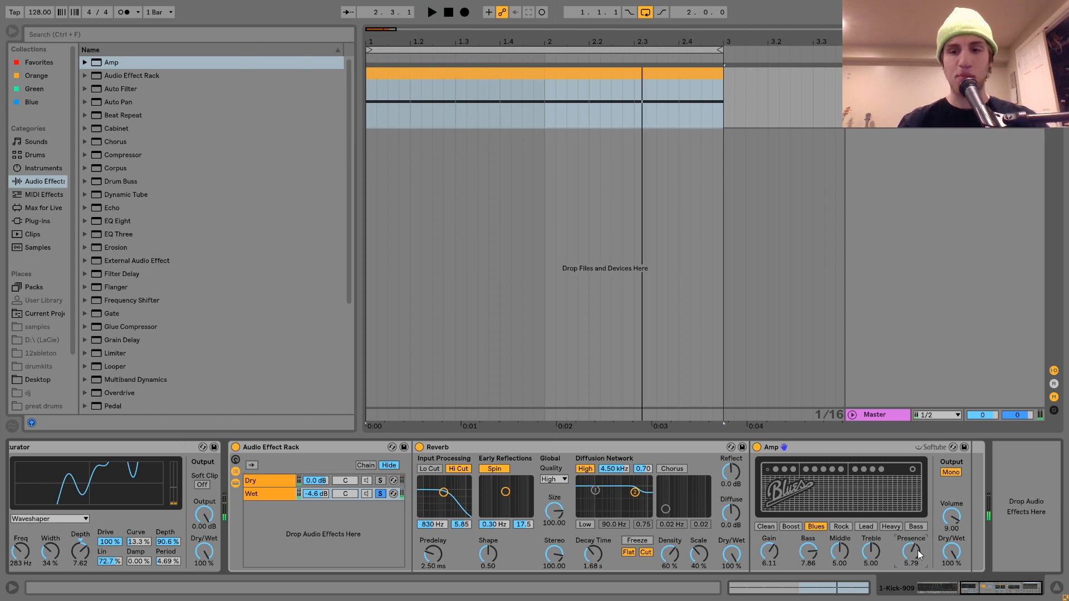
key(space)
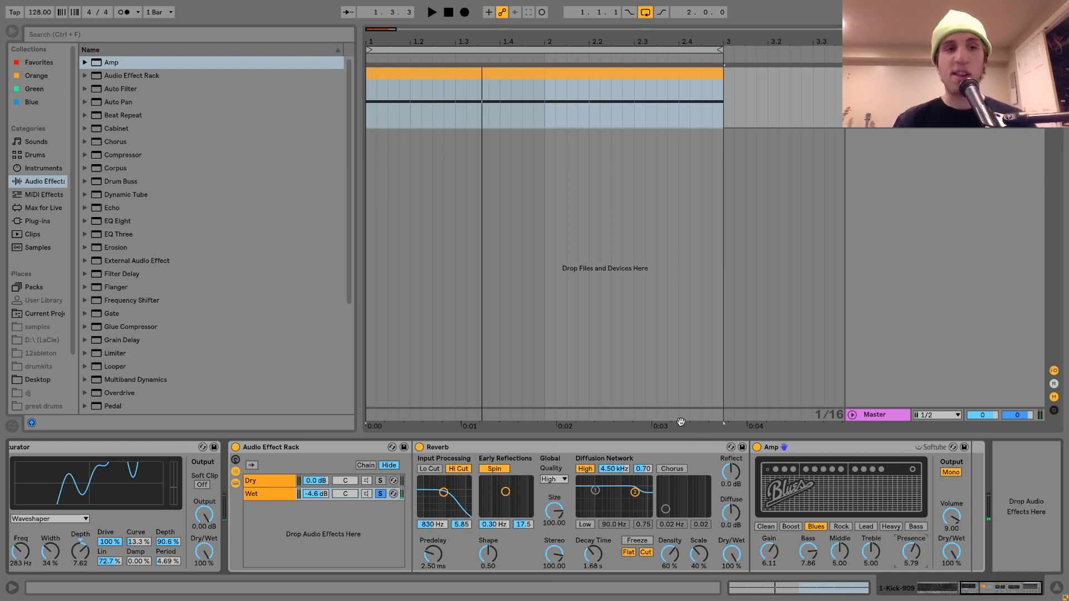
Step: Add an EQ Eight after the Amp in the Wet chain, with band 8 as a low-pass filter at 115 Hz
drag(115, 220, 374, 494)
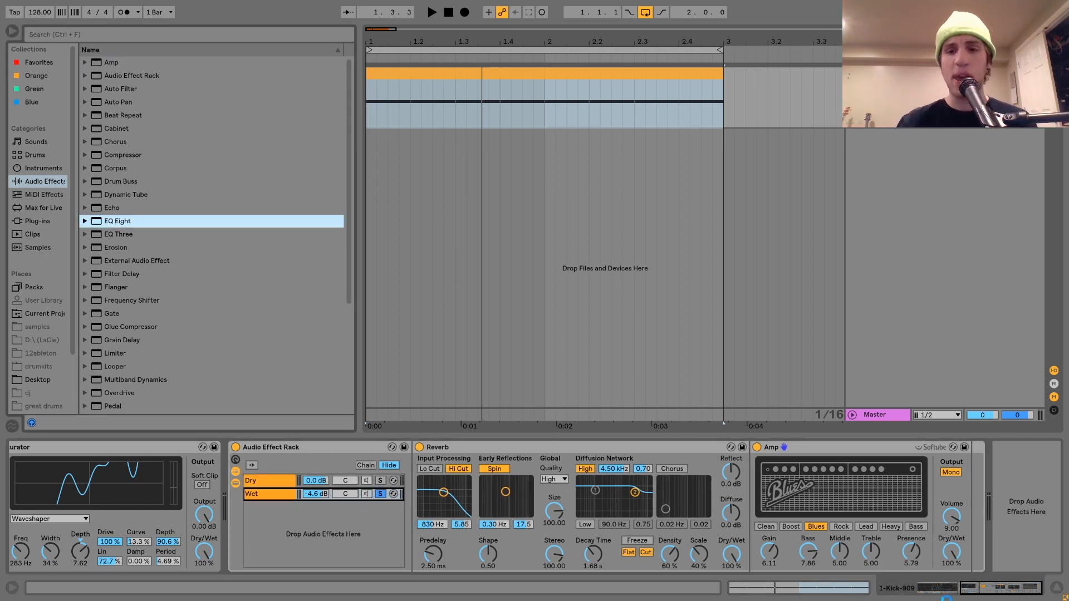
click(1004, 555)
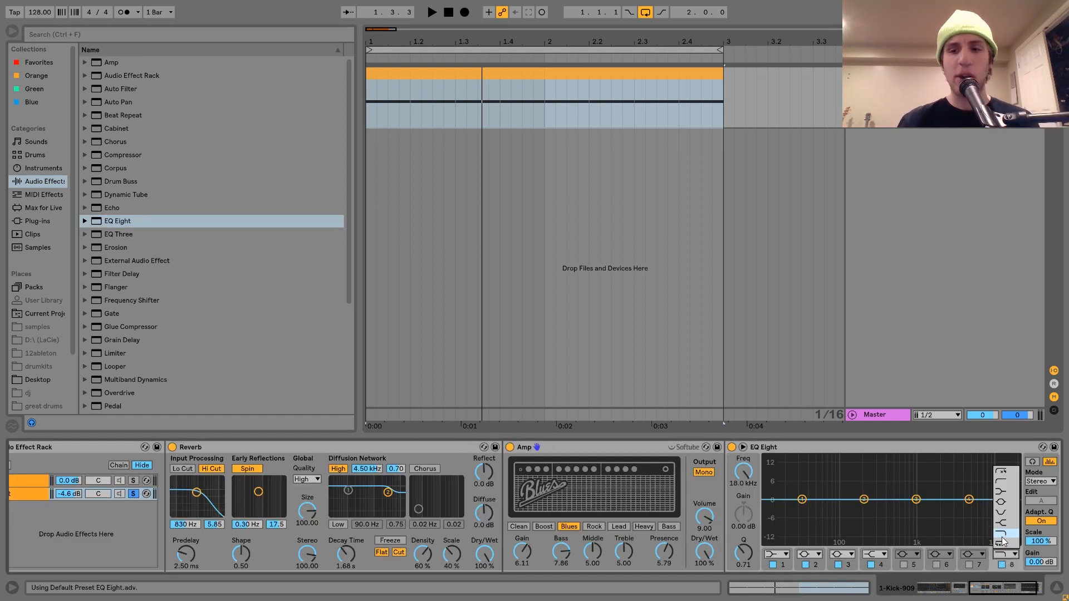
click(1002, 538)
key(space)
drag(1010, 509, 845, 510)
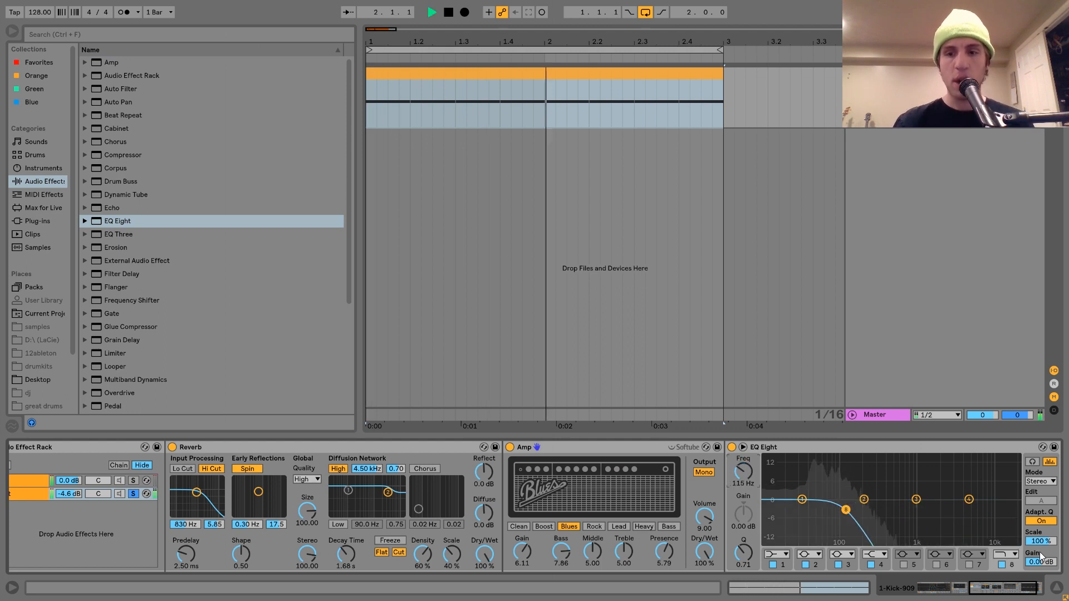
Step: Switch EQ Eight's band 8 to the steeper low-pass shape and set its cutoff to 114 Hz
click(1006, 554)
click(1005, 544)
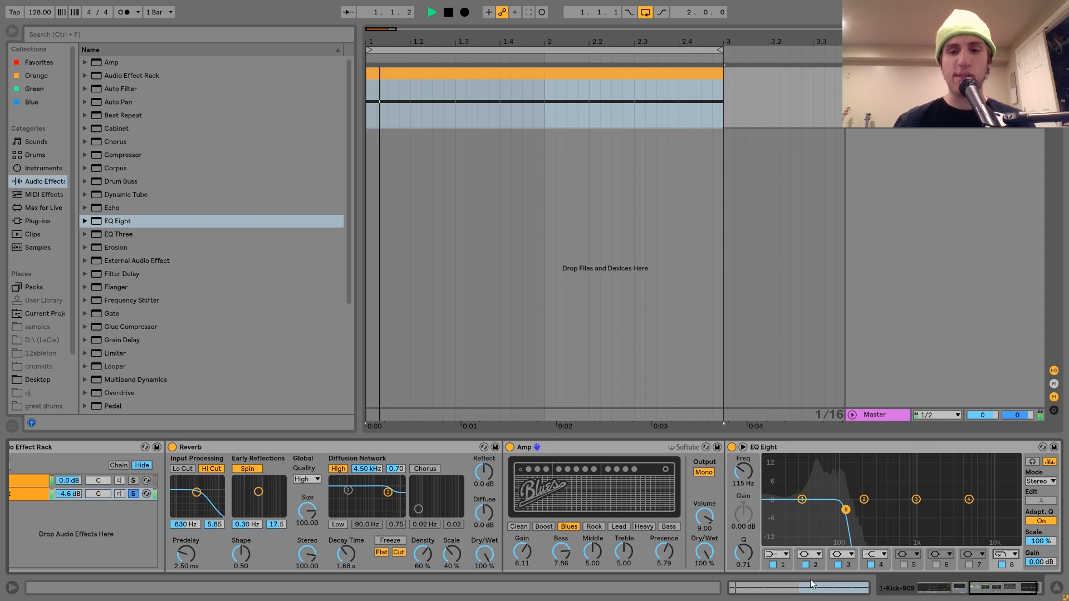
drag(846, 511, 845, 509)
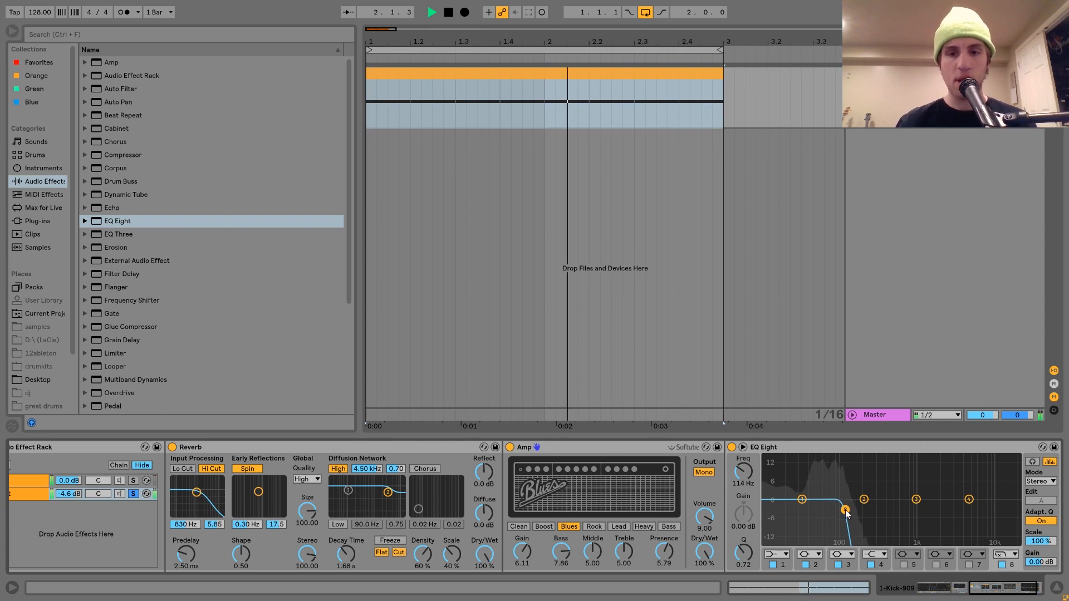
key(space)
Step: Unsolo the Wet chain and balance the rack during playback, with Wet at -3.0 dB and Dry at -4.3 dB
click(133, 494)
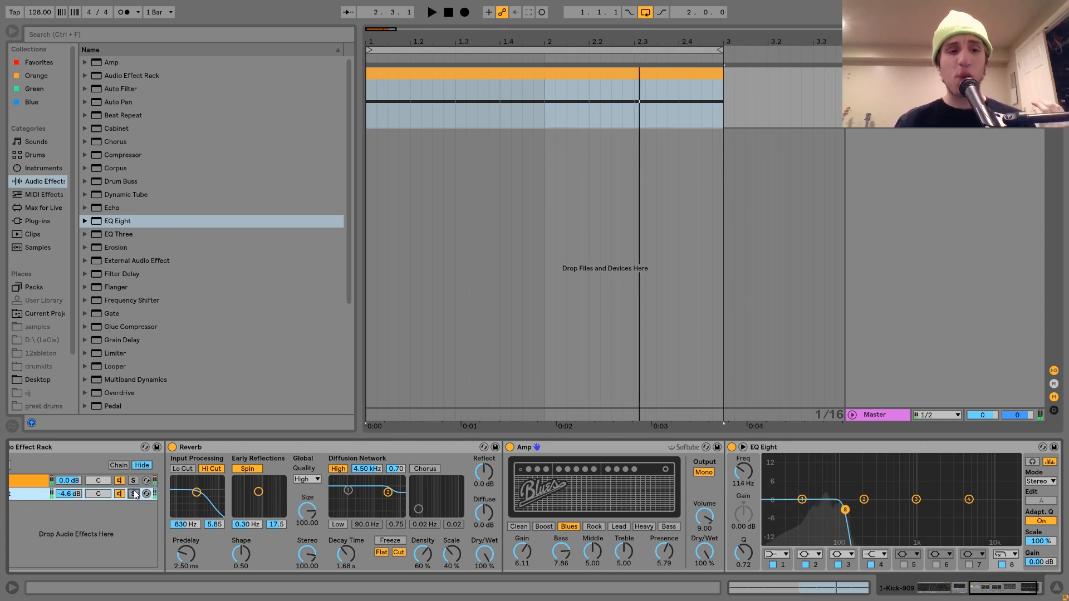
scroll(134, 494, left, 3)
key(space)
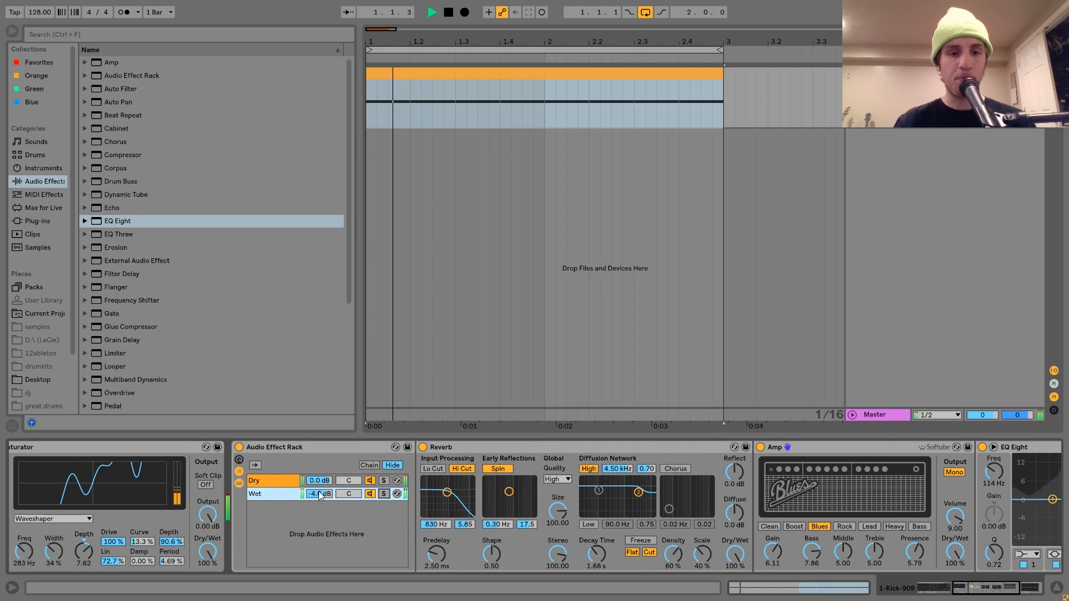
click(321, 496)
drag(322, 481, 323, 490)
click(320, 481)
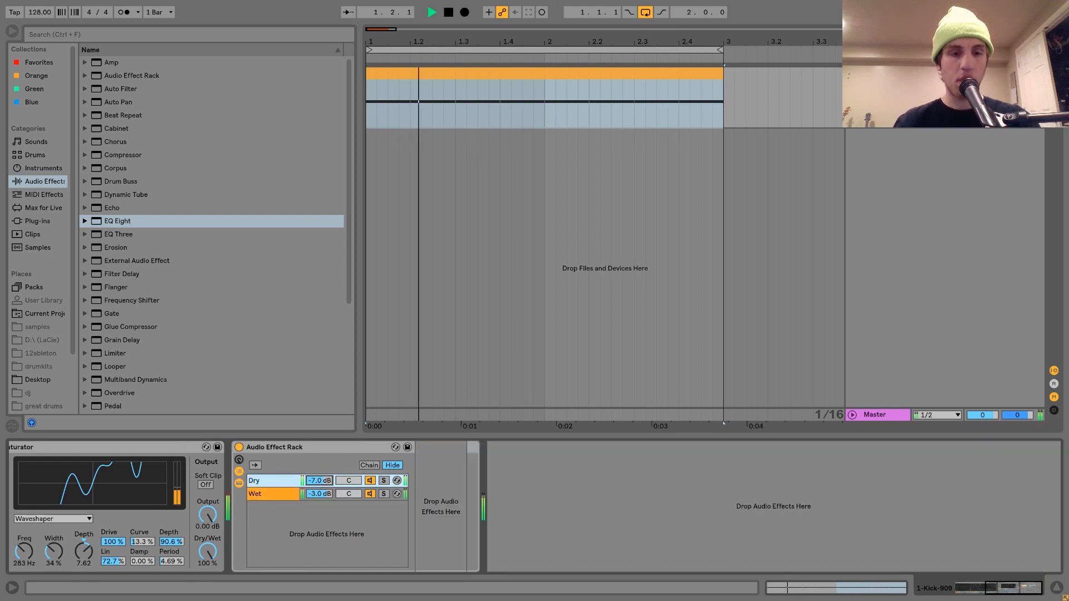
click(266, 498)
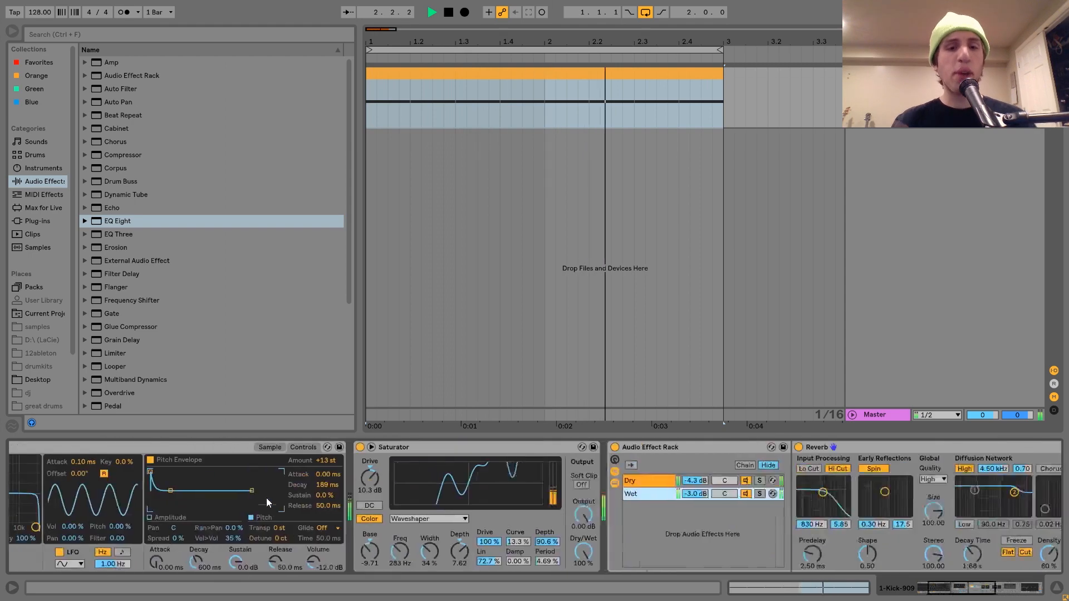
key(space)
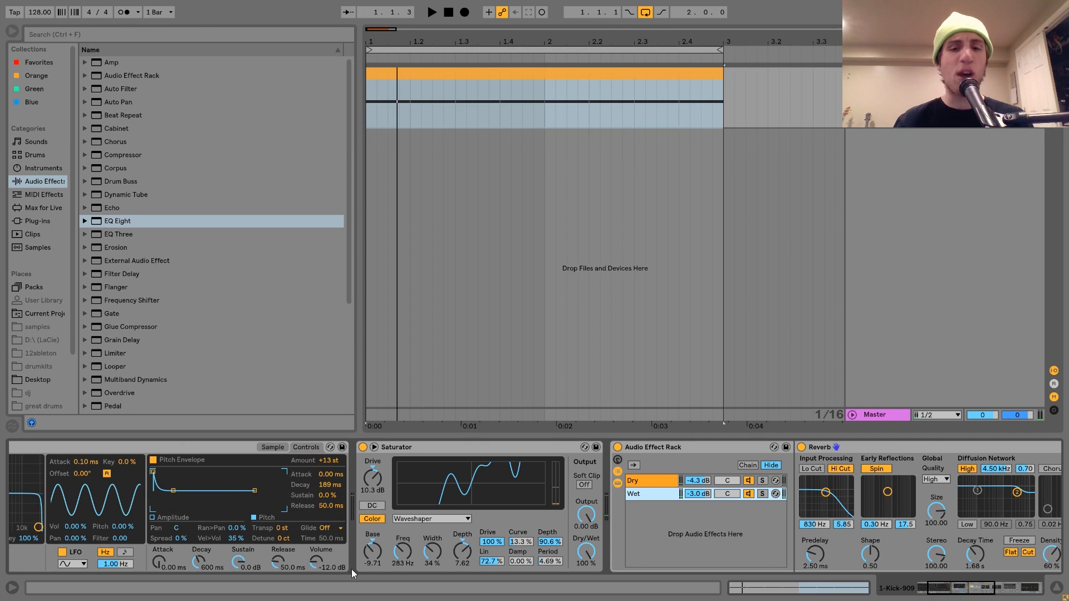
Step: Set the Saturator's color Freq to 1.24 kHz and its waveshaper Curve to 14.8% during playback
click(517, 542)
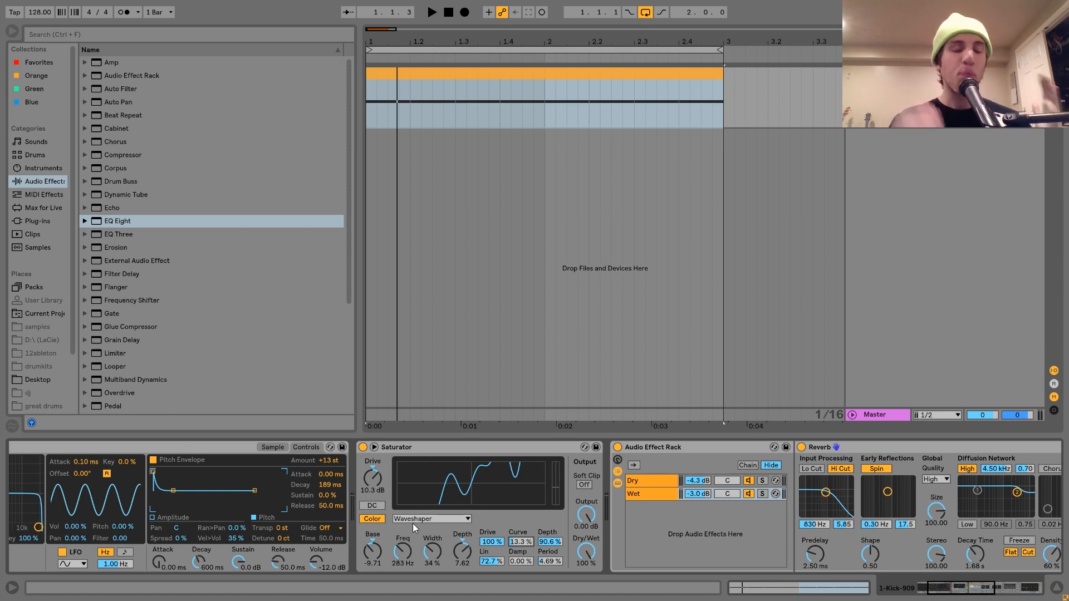
scroll(413, 526, left, 5)
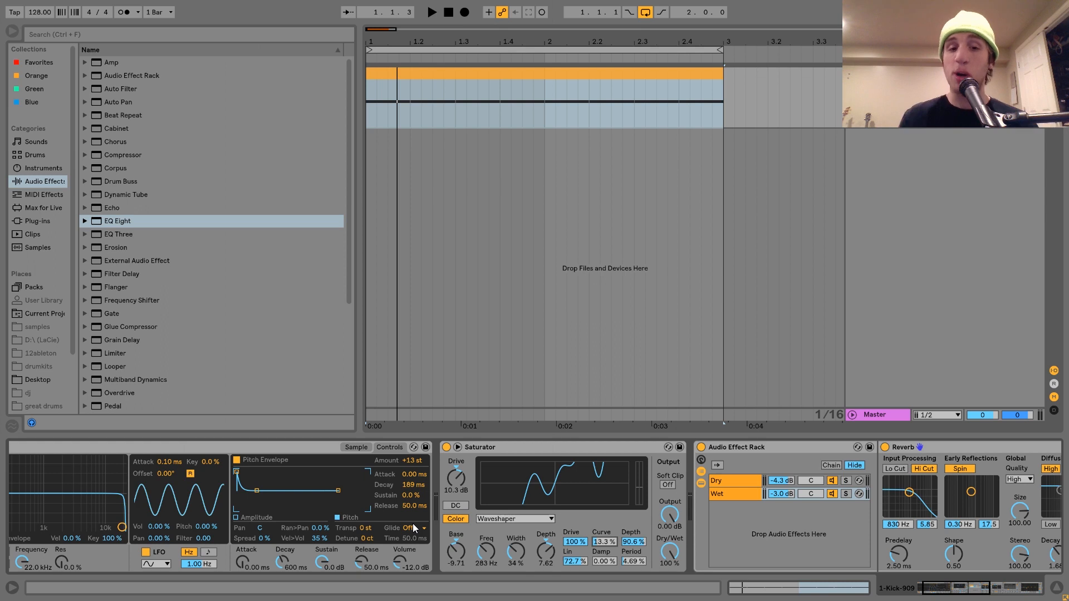
key(space)
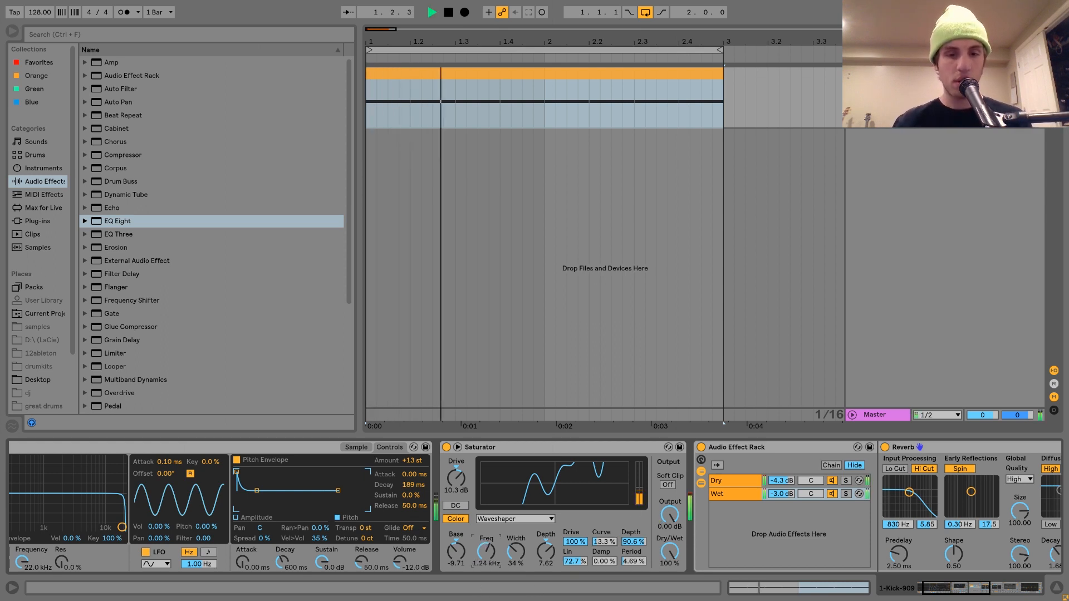
drag(603, 542, 603, 538)
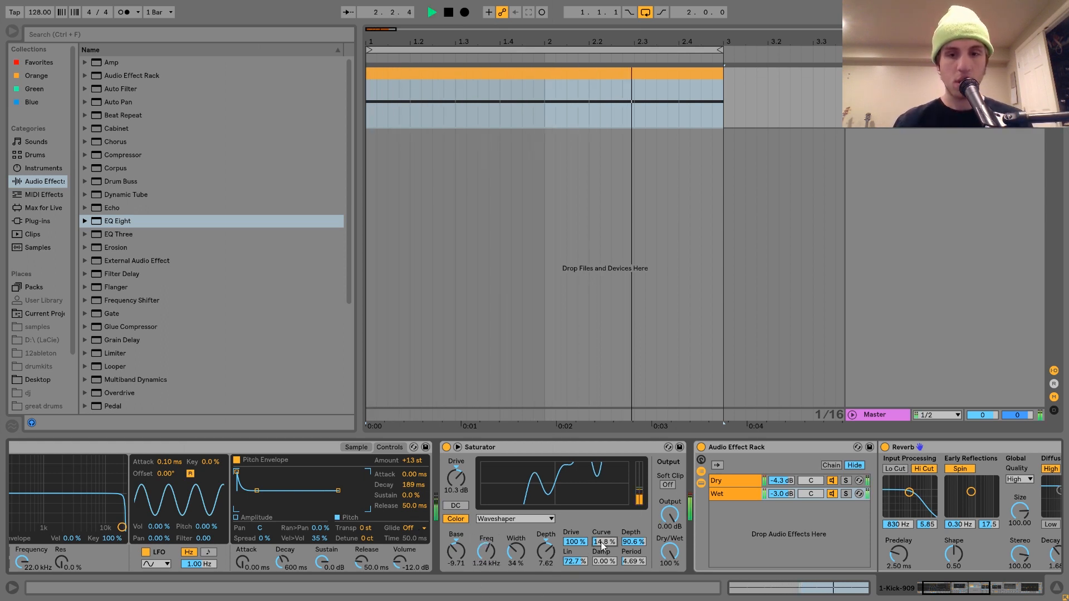
Step: Reset the Dry chain volume to 0.0 dB and set the pitch envelope's Amount to +19 st and Decay to 95.2 ms
scroll(624, 523, right, 3)
double_click(655, 481)
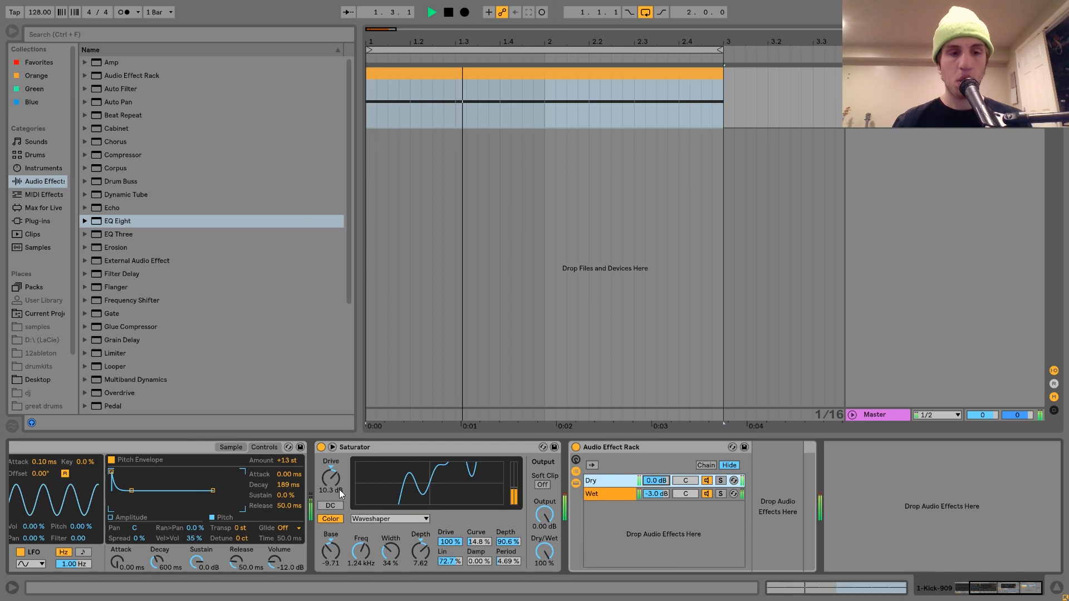
drag(291, 463, 291, 492)
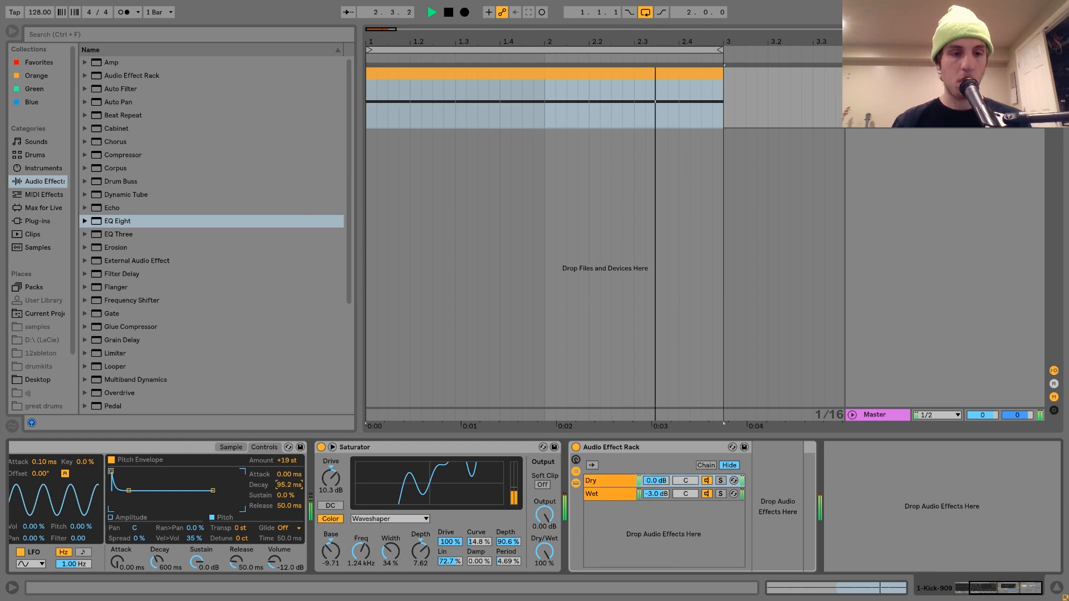
Step: Set the pitch envelope's Amount to +13 st and Decay to 189 ms, balancing the rack with Dry at -4.3 dB and Wet at -3.4 dB
drag(663, 481, 661, 496)
click(597, 481)
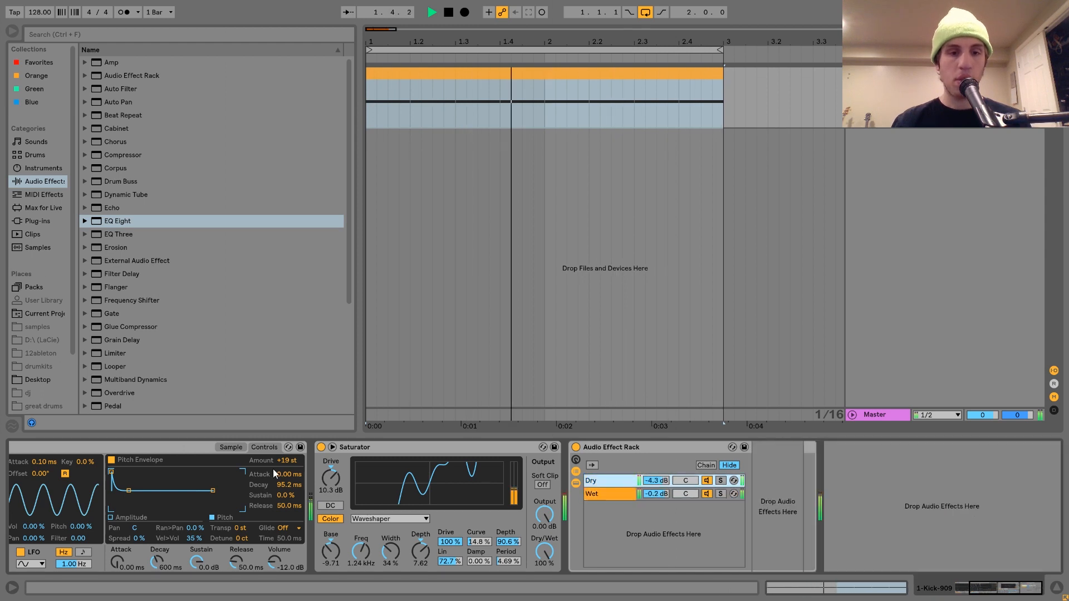
drag(288, 461, 287, 496)
drag(642, 493, 642, 501)
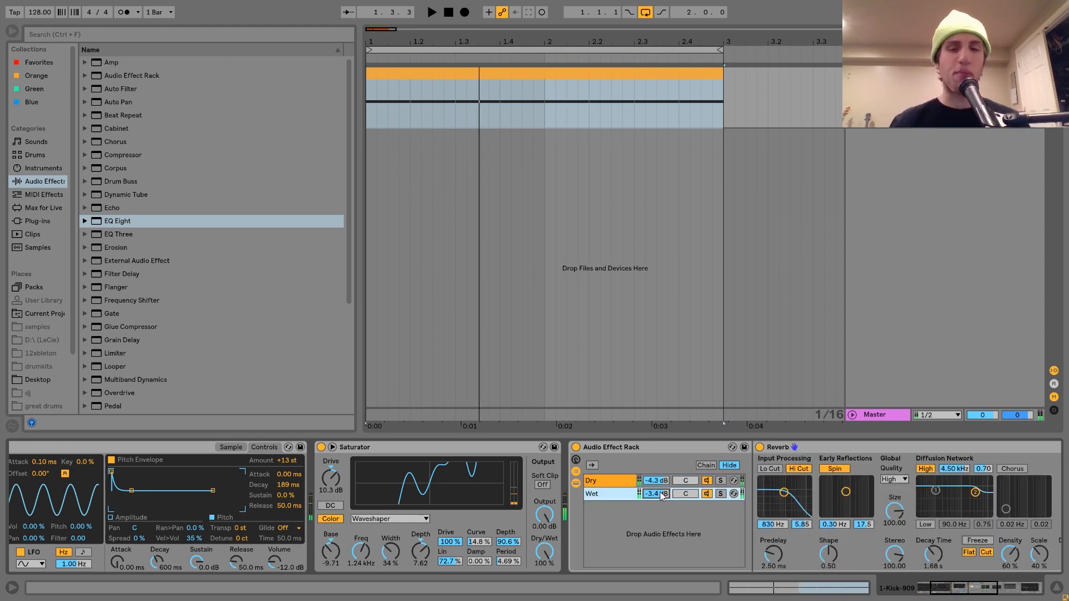
click(614, 481)
click(616, 495)
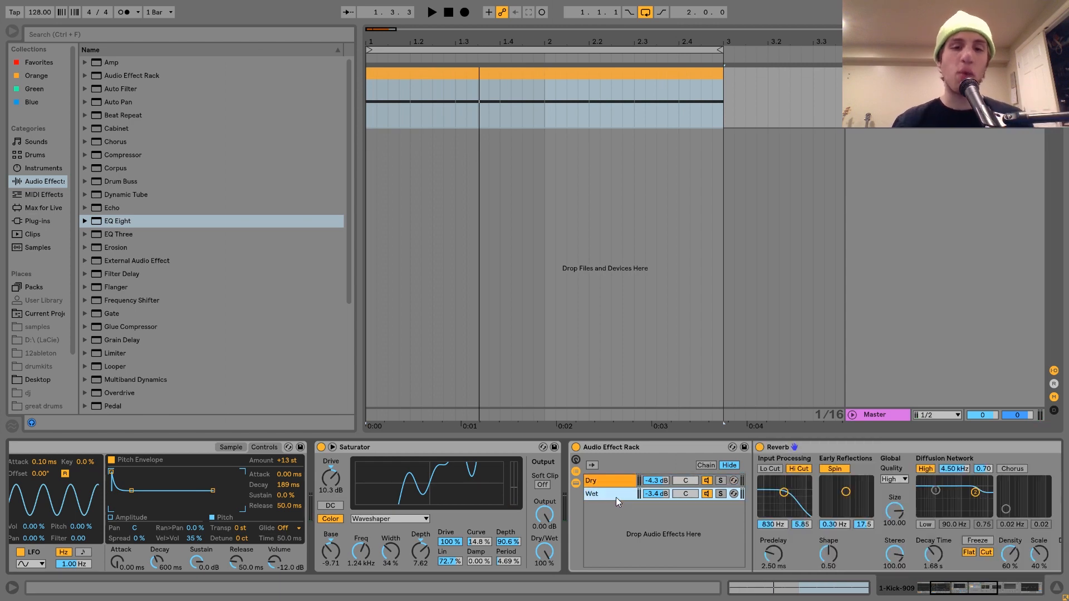
Step: During playback, lengthen the pitch envelope's Decay to 205 ms and transpose the kick sample to -2 st
key(space)
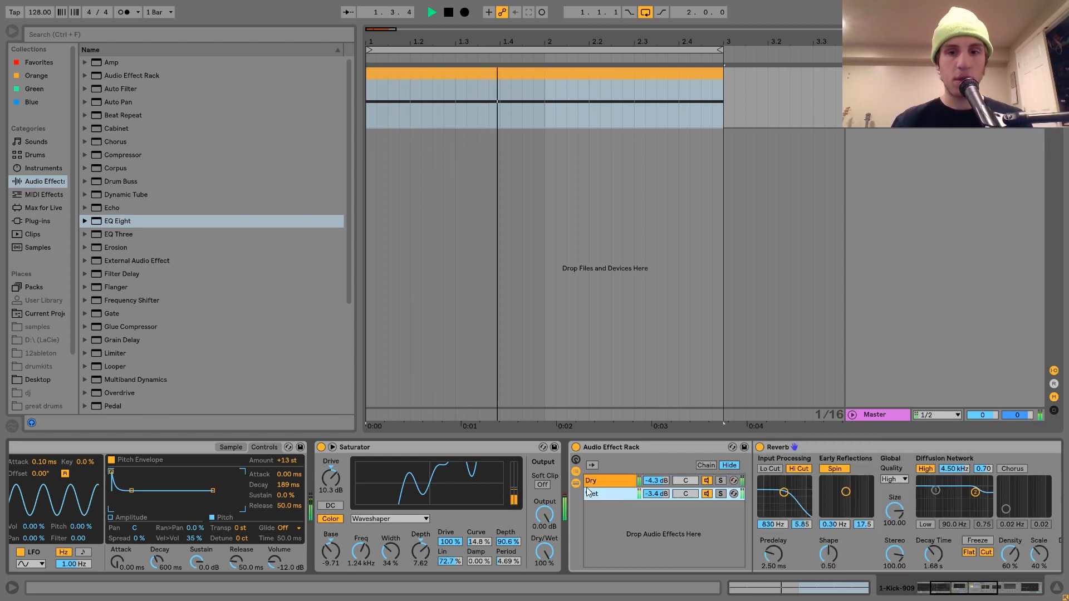
scroll(589, 488, right, 3)
scroll(590, 491, right, 1)
scroll(768, 508, right, 8)
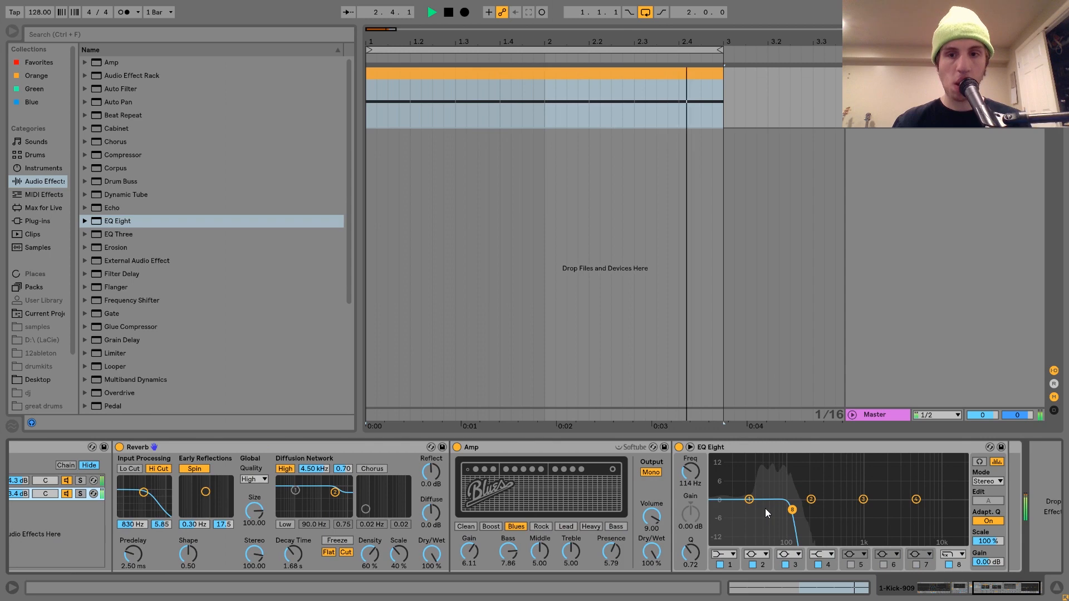
scroll(766, 513, left, 10)
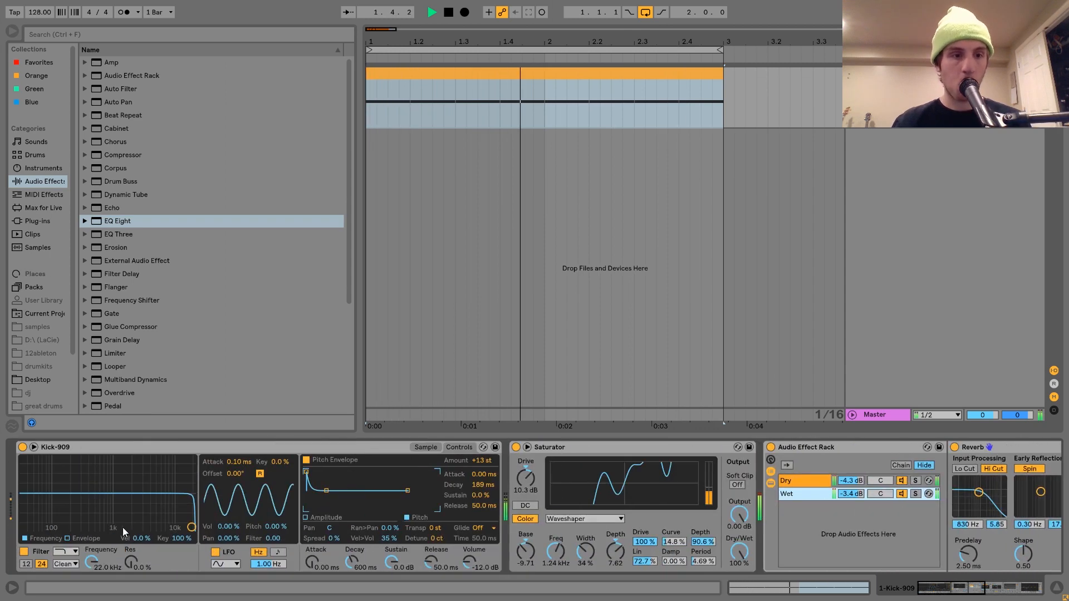
mouse_move(326, 491)
mouse_down()
mouse_move(337, 490)
mouse_move(326, 490)
mouse_up()
key(space)
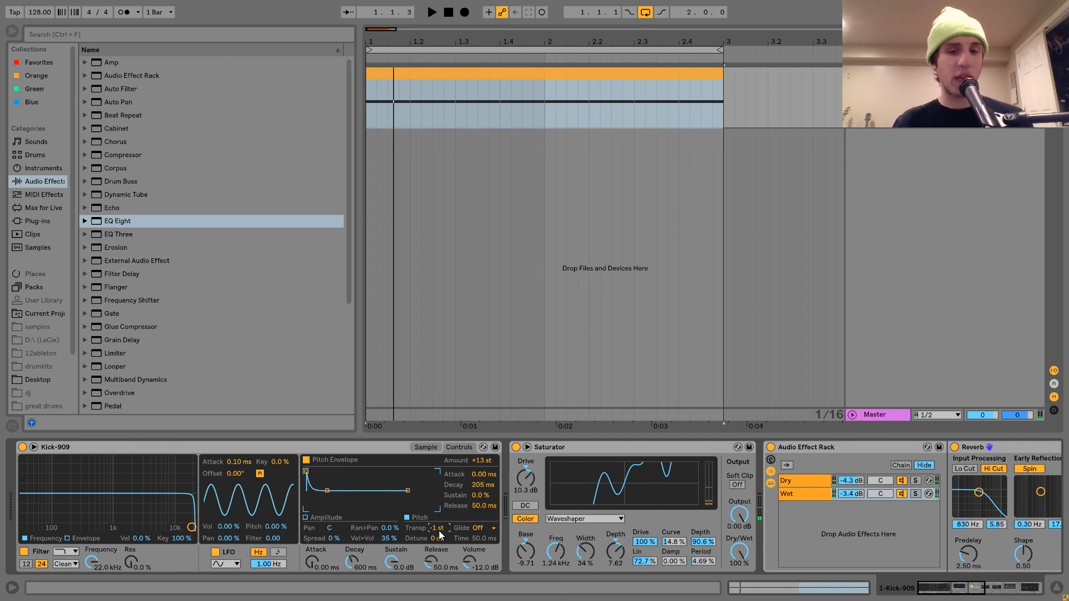
key(space)
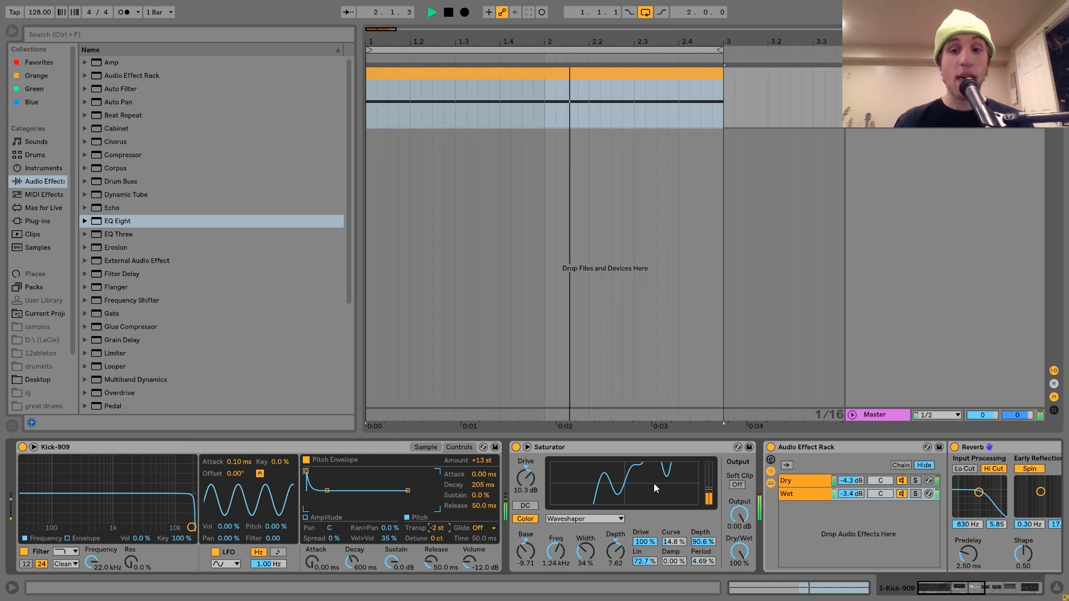
Step: Lower the Wet chain's volume in the Audio Effect Rack to -6.4 dB while the loop plays
scroll(655, 487, right, 3)
click(698, 493)
drag(694, 496, 694, 505)
key(Up)
key(Up)
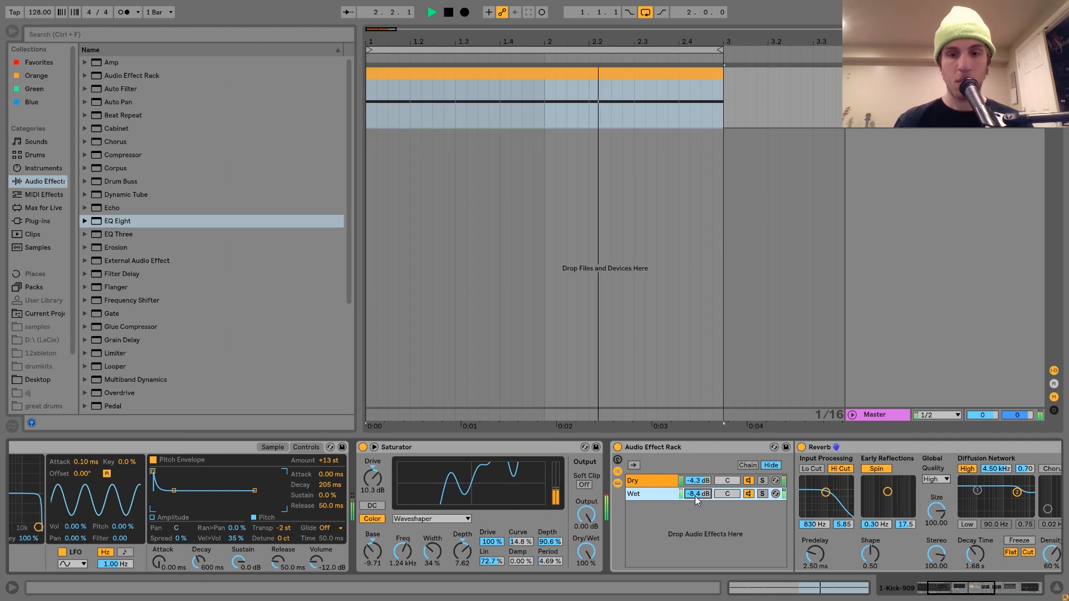
key(space)
scroll(695, 496, right, 10)
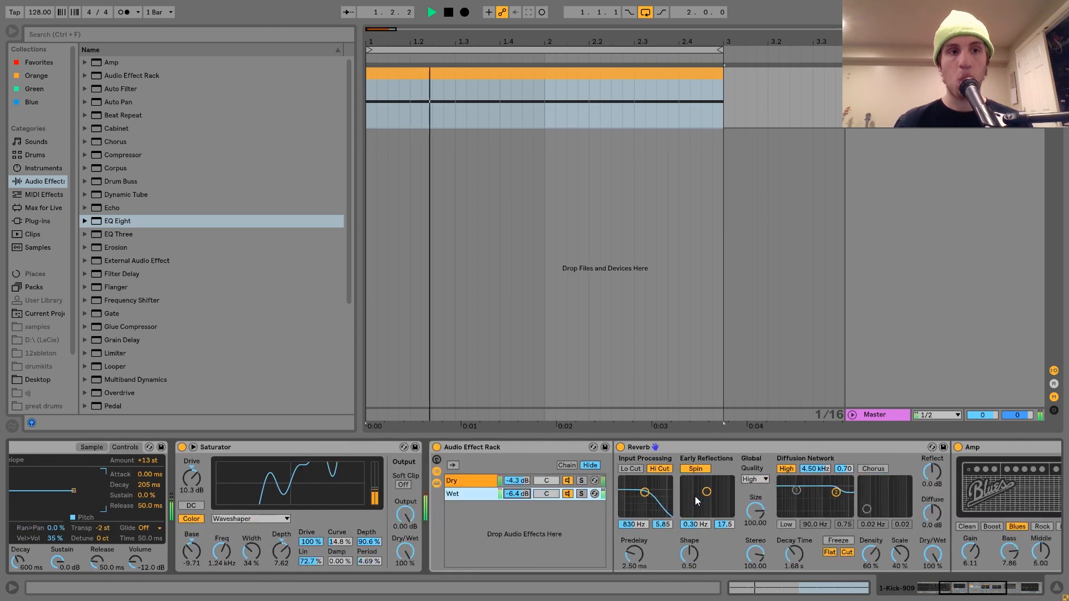
scroll(695, 496, right, 3)
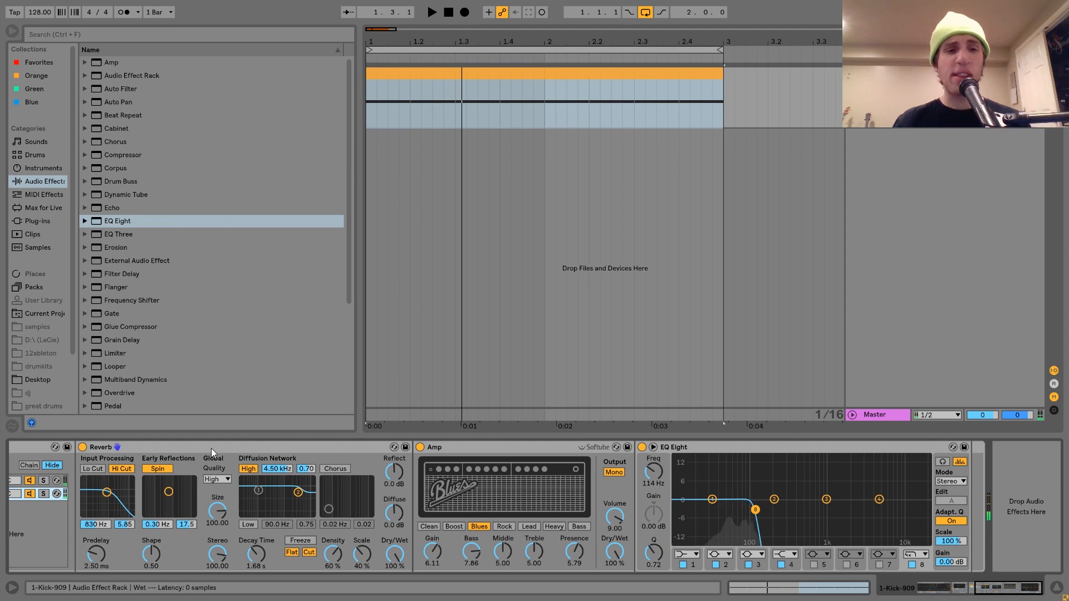
Step: Add a second Saturator and a new EQ Eight after the Audio Effect Rack
scroll(169, 348, down, 5)
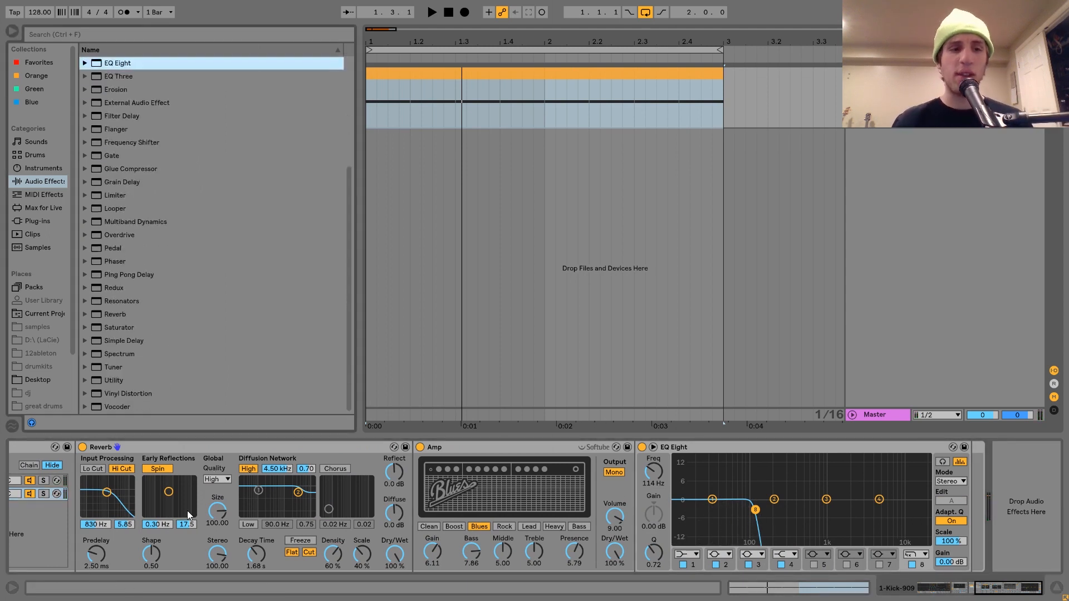
scroll(188, 509, left, 10)
click(233, 483)
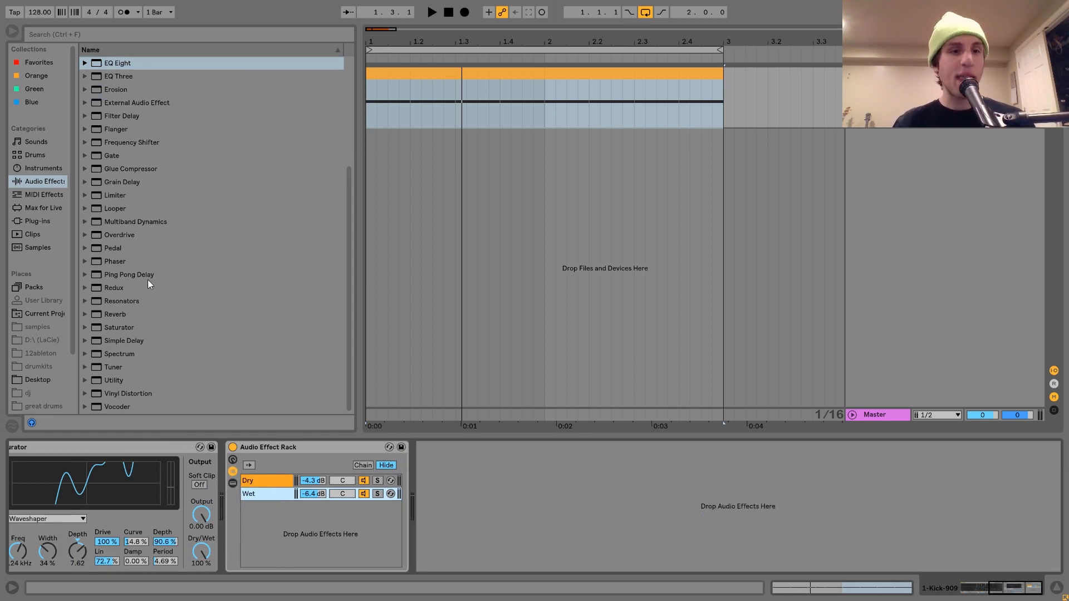
double_click(119, 327)
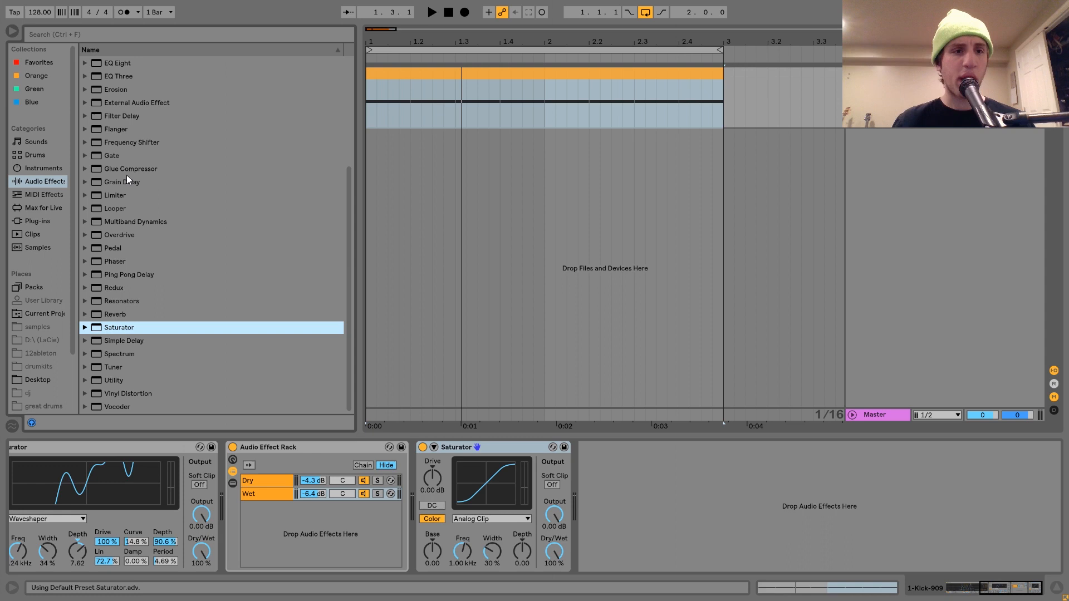
double_click(112, 66)
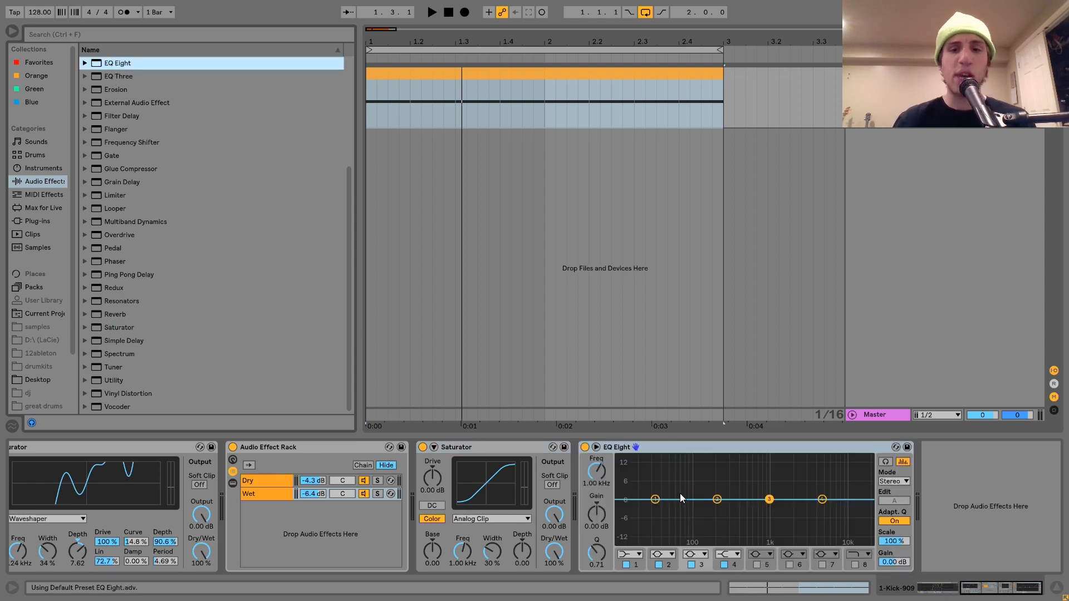
Step: During playback, cut band 2 of the new EQ Eight at about 202 Hz and narrow its Q
key(space)
drag(722, 501, 717, 511)
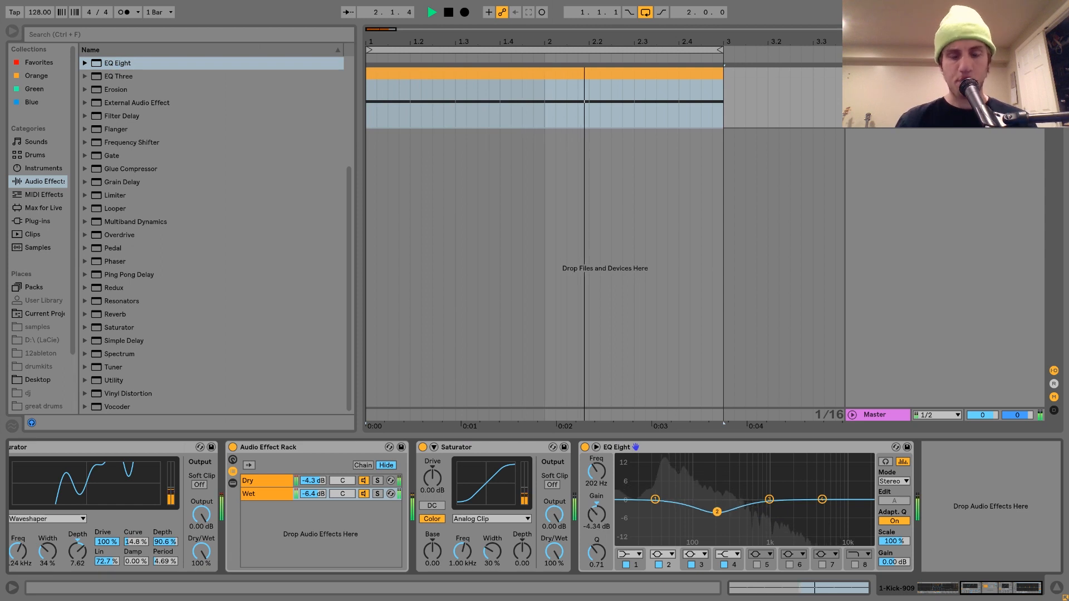
drag(596, 553, 597, 529)
Step: Boost band 3 of the new EQ Eight by 7.07 dB at 1.19 kHz while auditioning the loop
drag(718, 516, 777, 483)
key(space)
key(space)
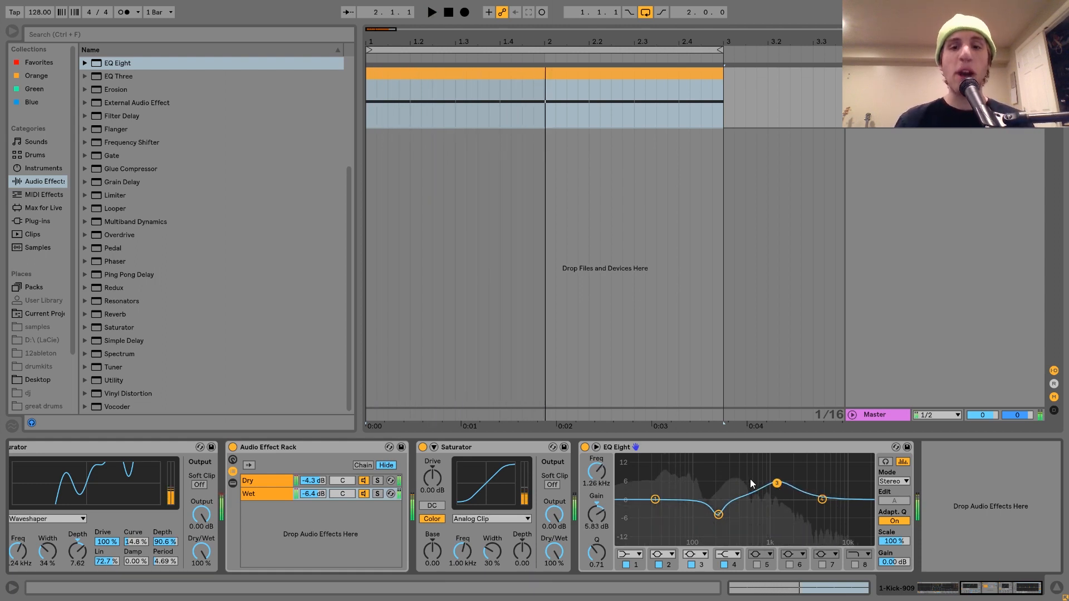
drag(777, 484, 774, 480)
key(space)
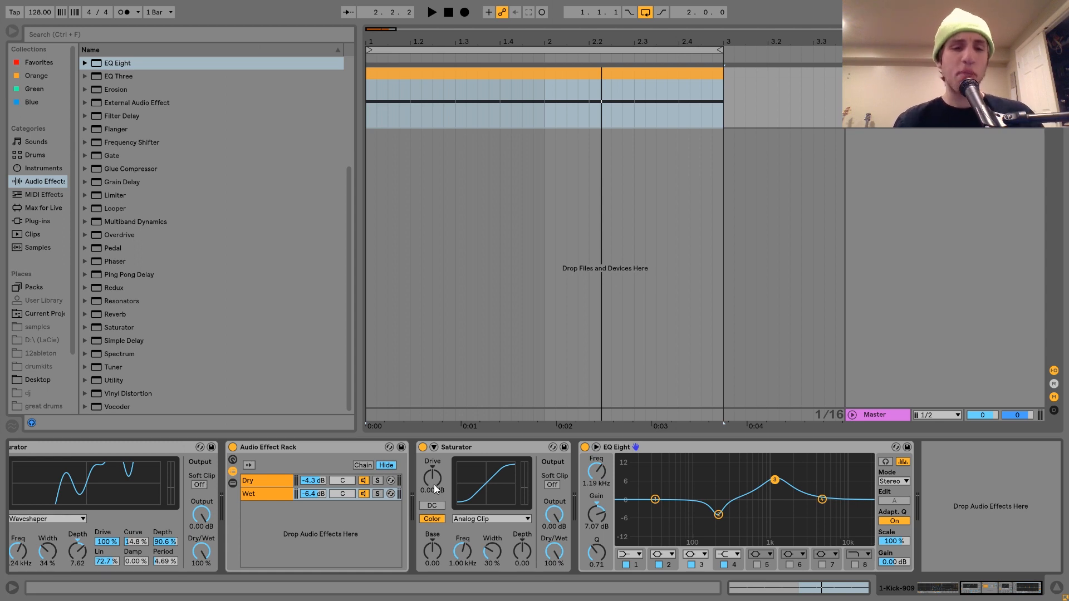
Step: Raise the second Saturator's Drive to 5.71 dB and switch its curve type to Sinoid Fold
click(434, 447)
drag(435, 485, 435, 470)
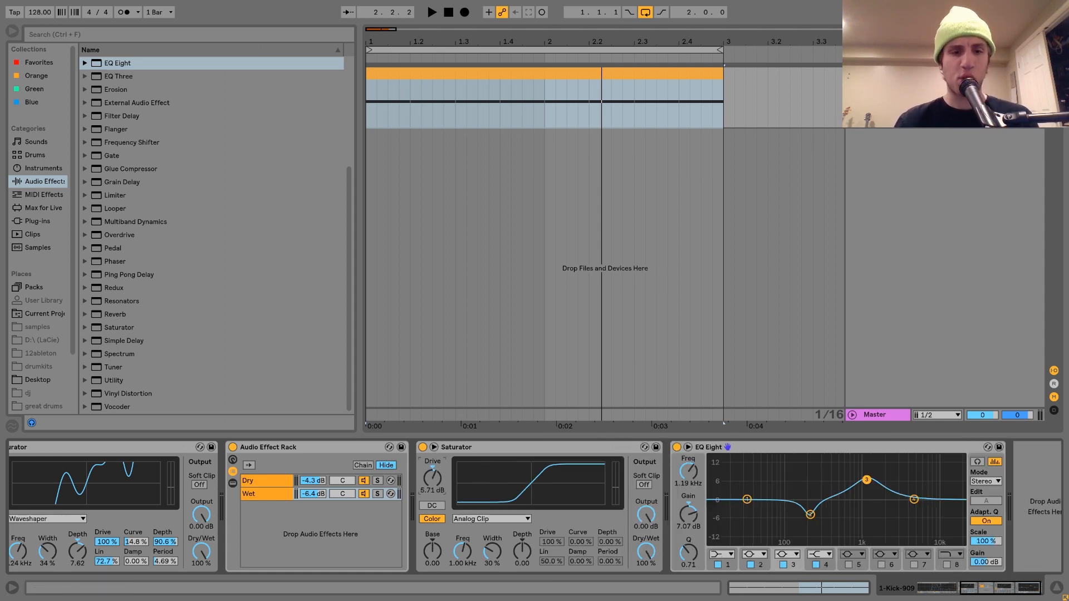
key(space)
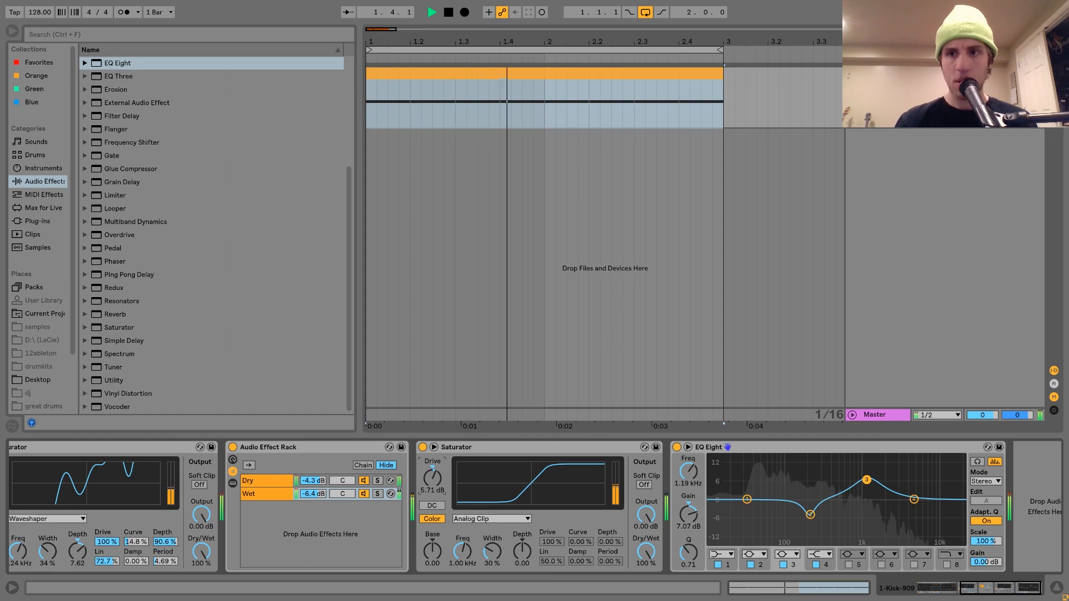
click(504, 520)
click(473, 488)
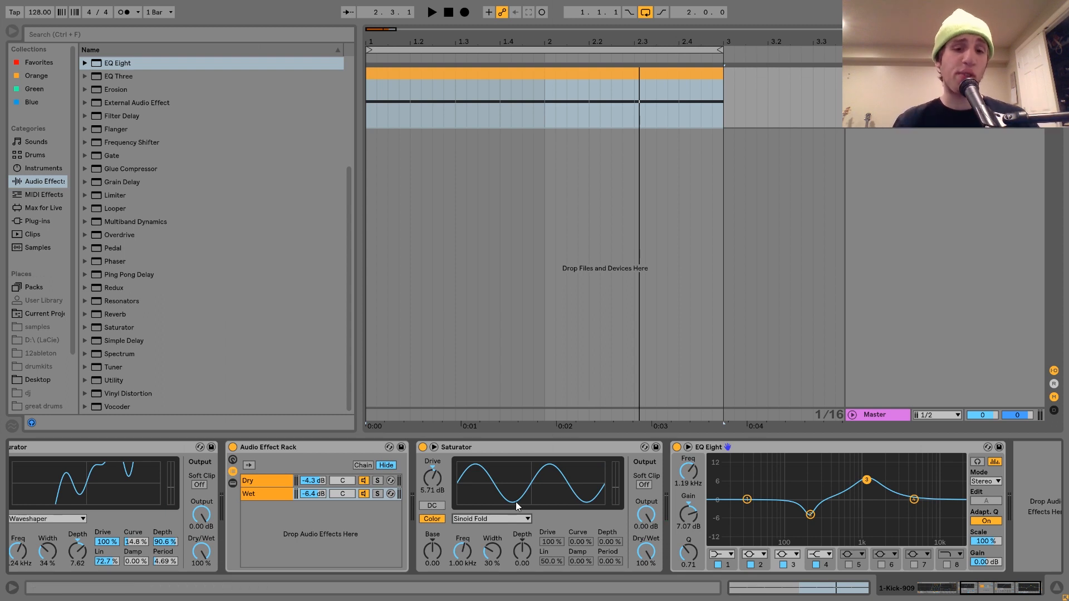
click(495, 516)
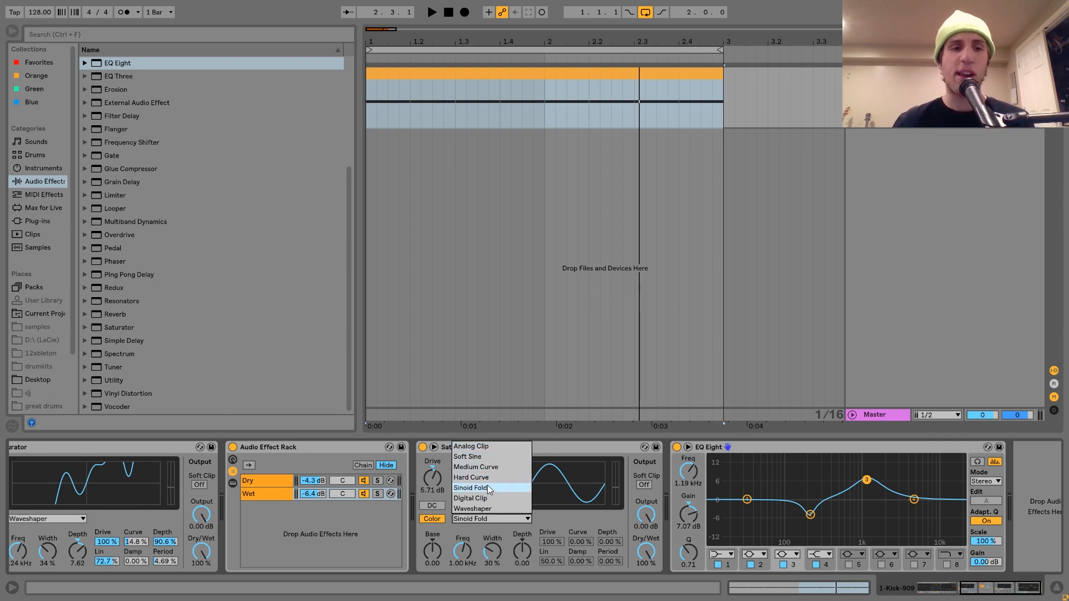
click(585, 443)
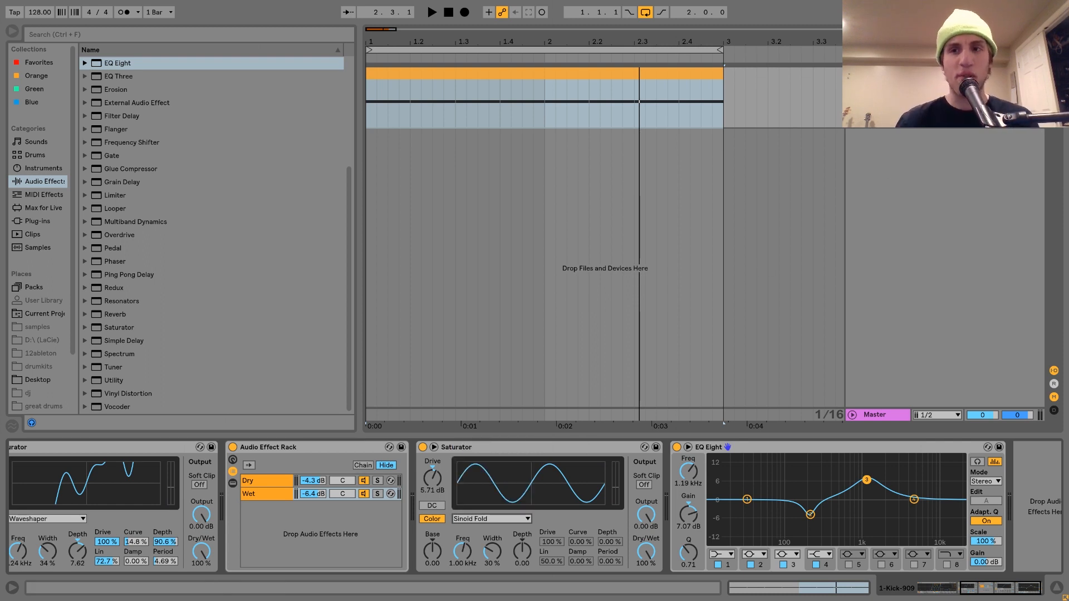
Step: Set the second Saturator's Drive to 2.81 dB and its color Base to -2.86 during playback
key(space)
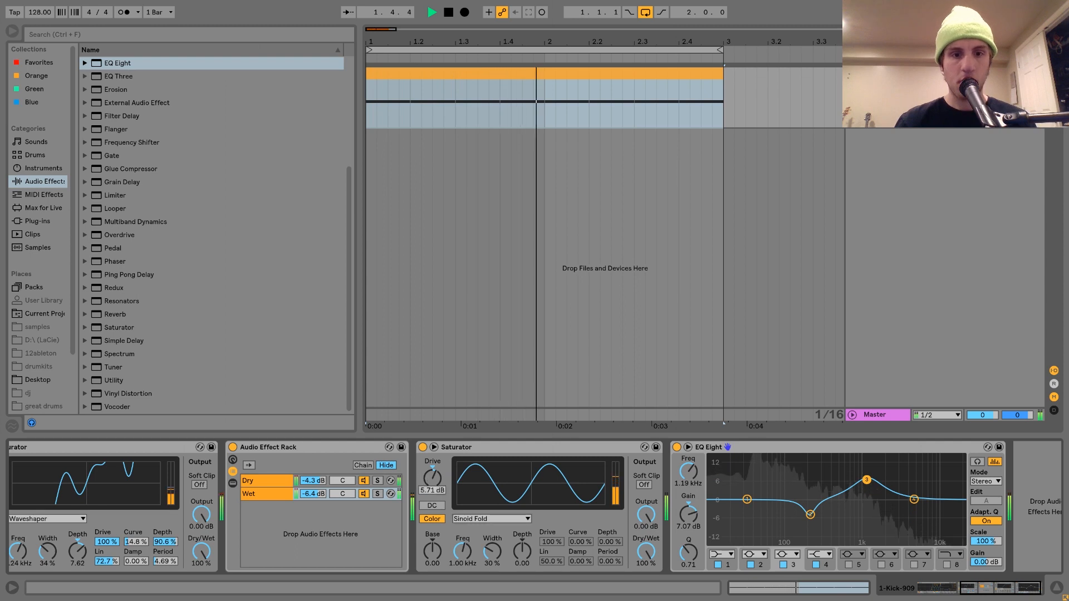
drag(432, 478, 432, 483)
drag(432, 551, 434, 559)
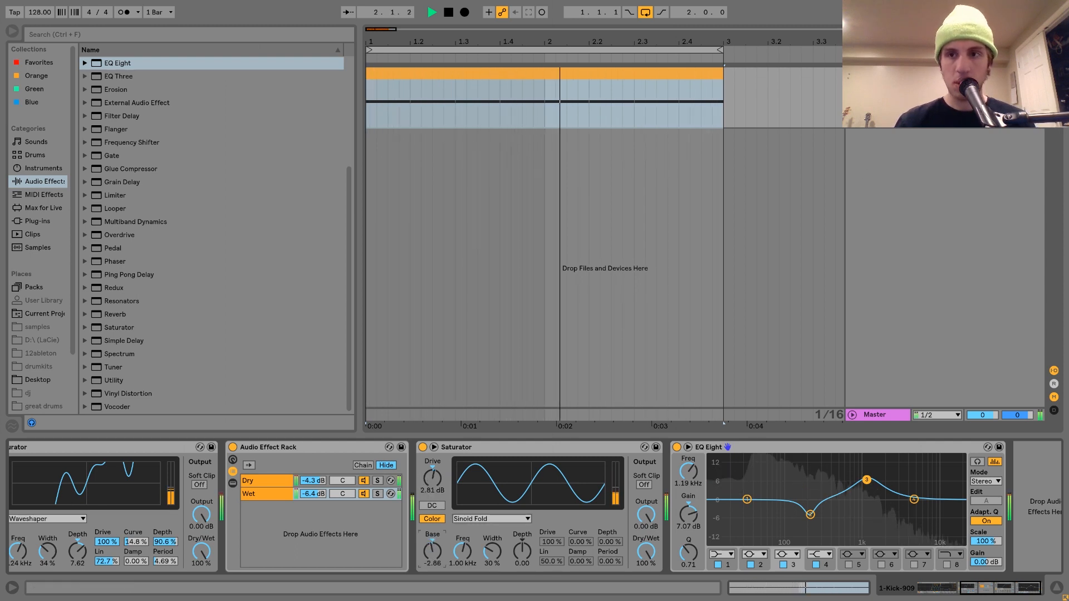
Step: Set the Wet chain's volume to -8.4 dB and audition the balance
click(310, 494)
key(space)
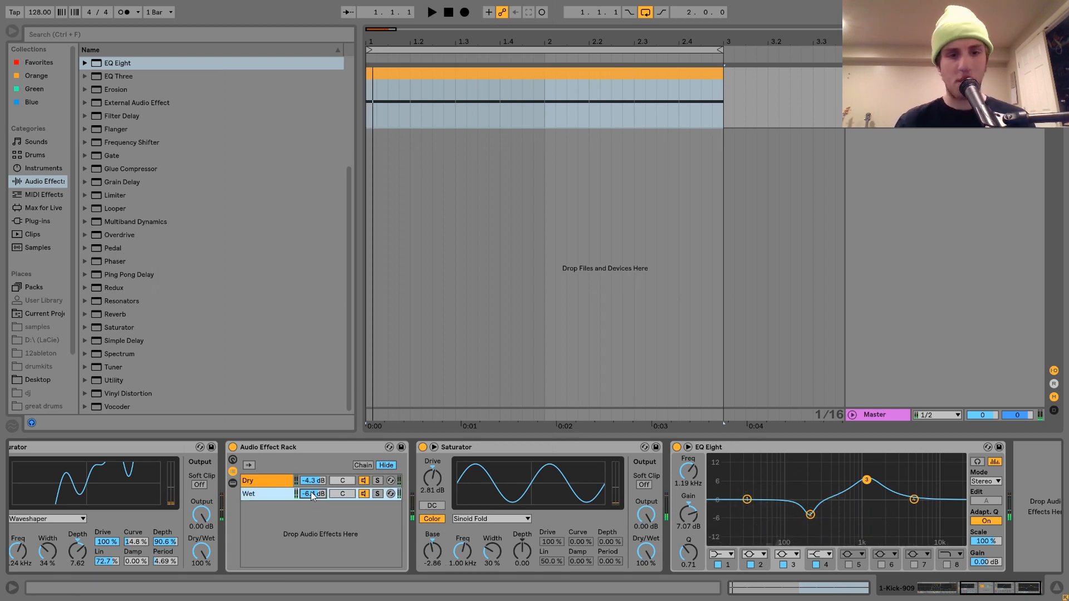
drag(312, 494, 312, 498)
key(space)
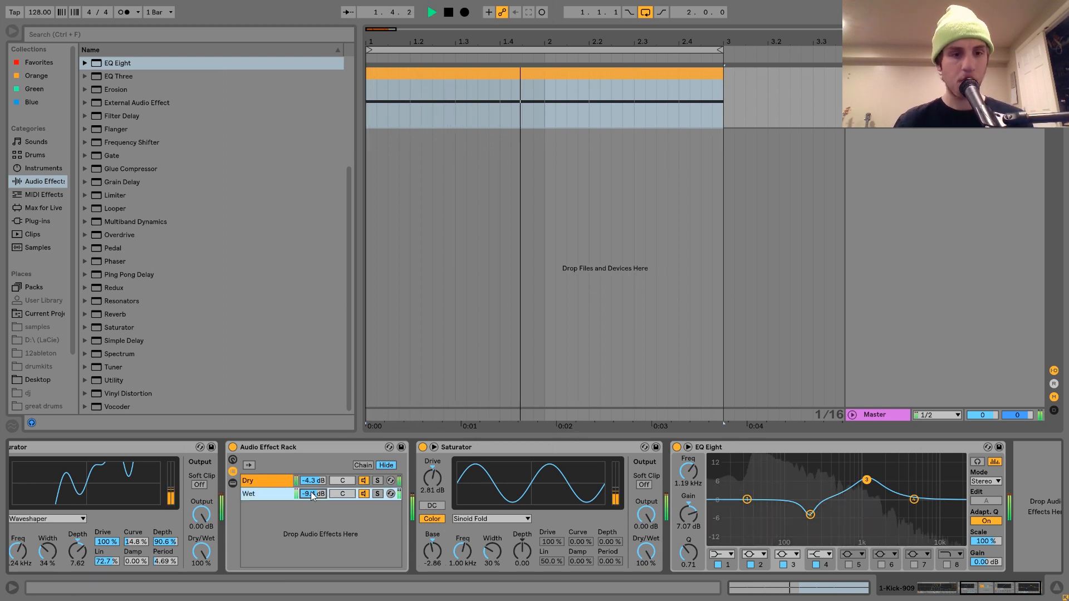
scroll(609, 540, up, 1)
scroll(609, 540, up, 5)
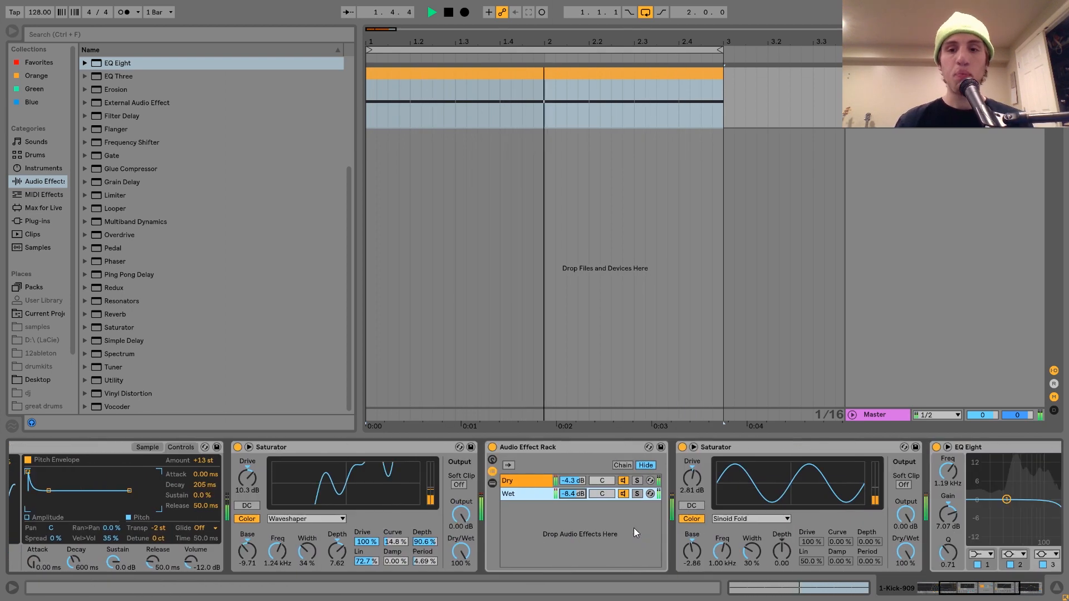
Step: Locate the loaded Kick-909 sample in the browser from the sampler's waveform and play the processed loop for comparison
scroll(634, 528, down, 2)
scroll(633, 528, up, 8)
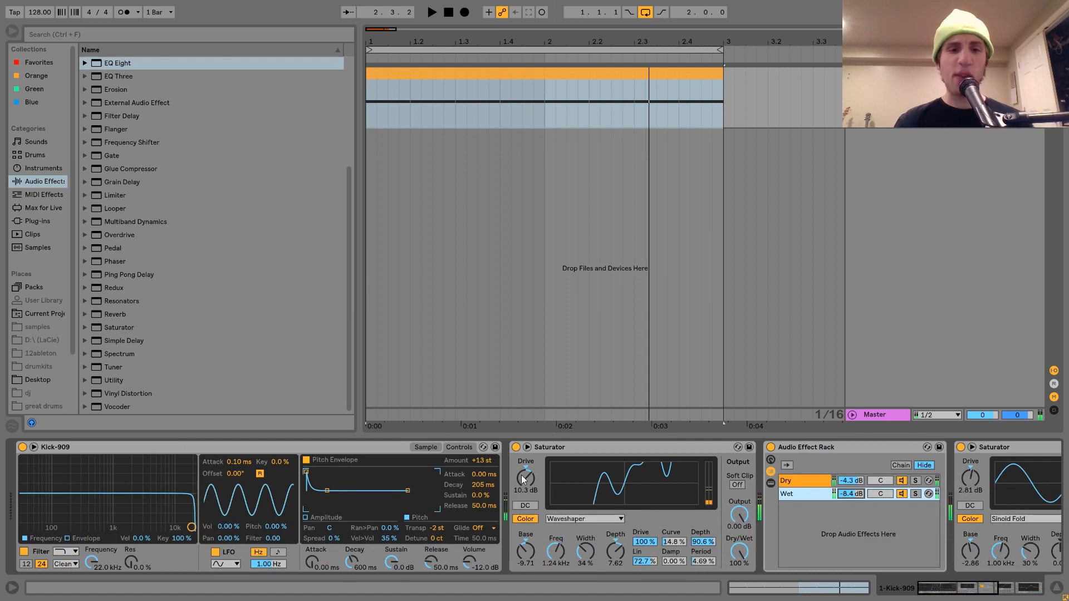
click(426, 447)
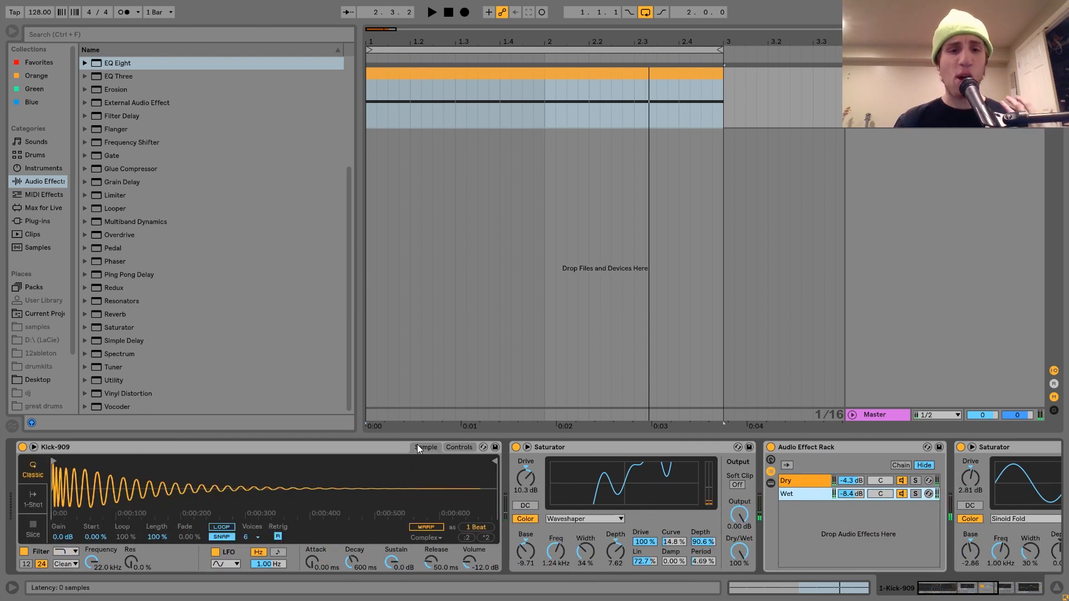
right_click(243, 489)
click(276, 503)
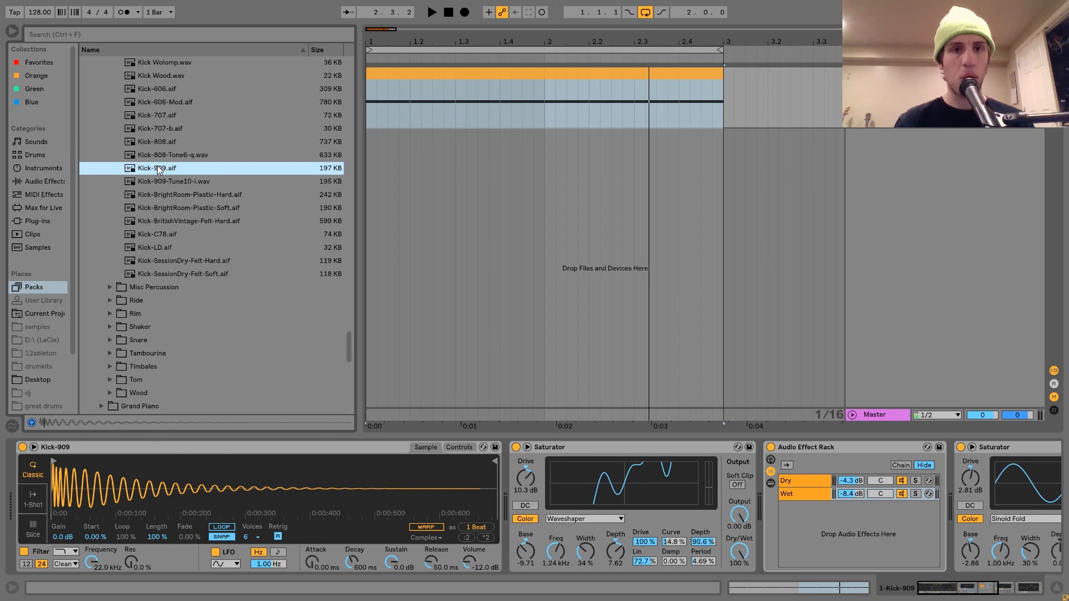
key(space)
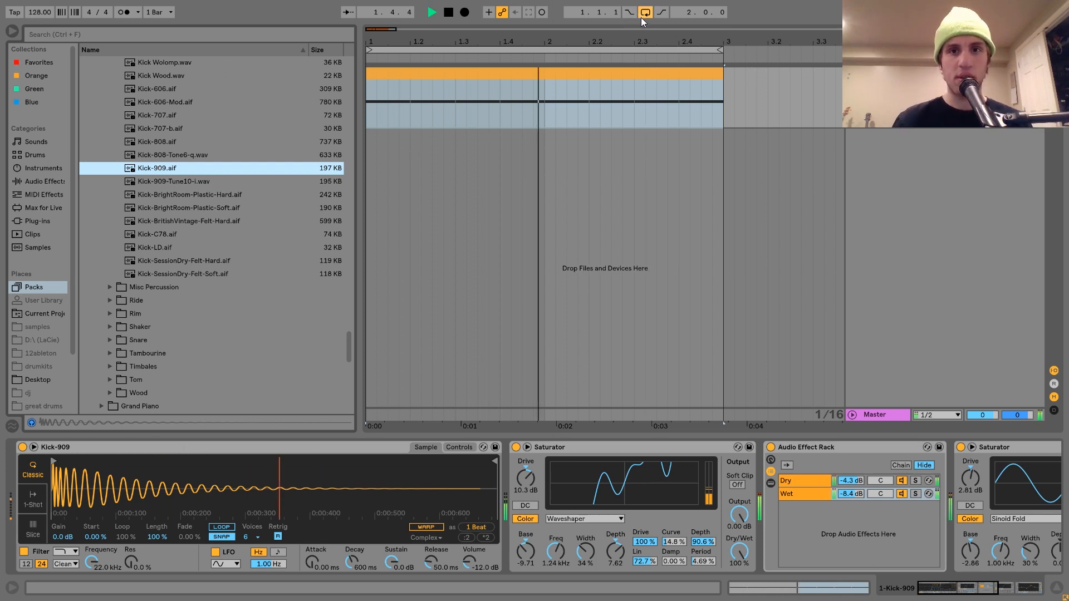
key(space)
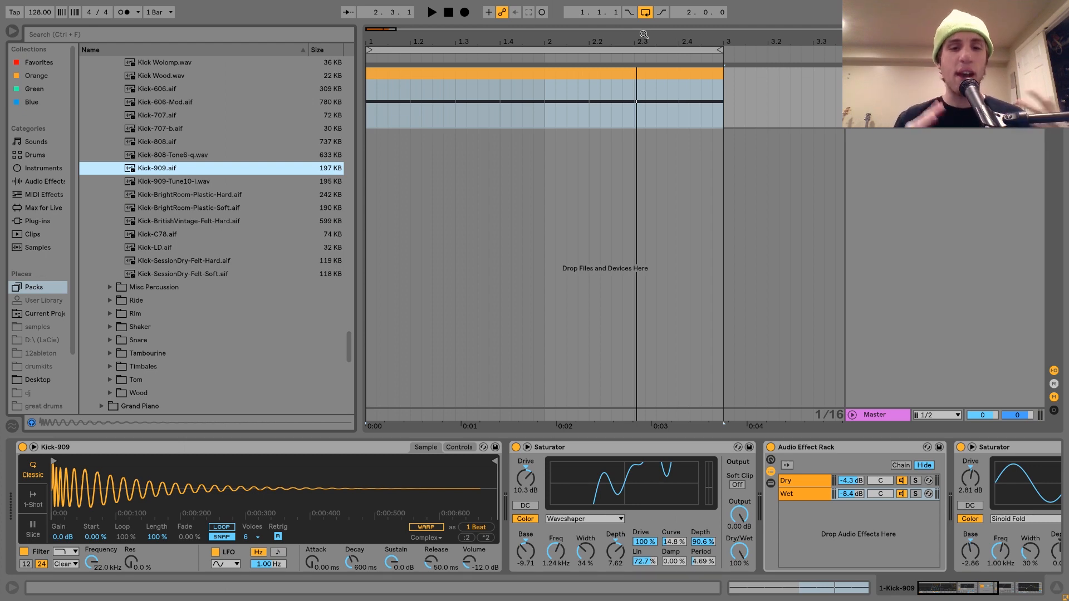
scroll(499, 492, right, 5)
scroll(499, 492, left, 1)
scroll(500, 492, left, 3)
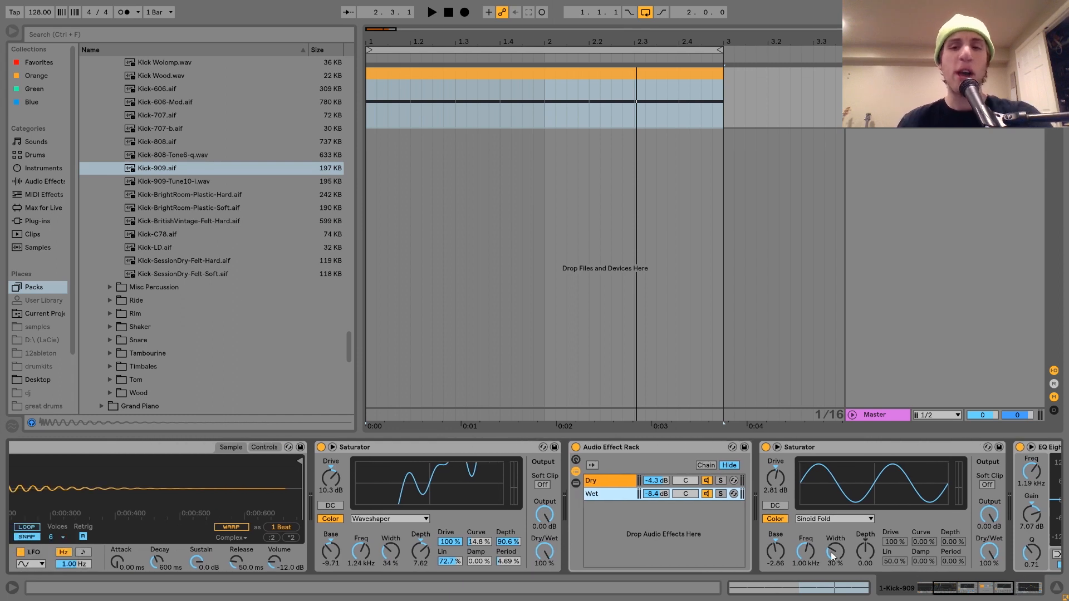
scroll(729, 476, right, 4)
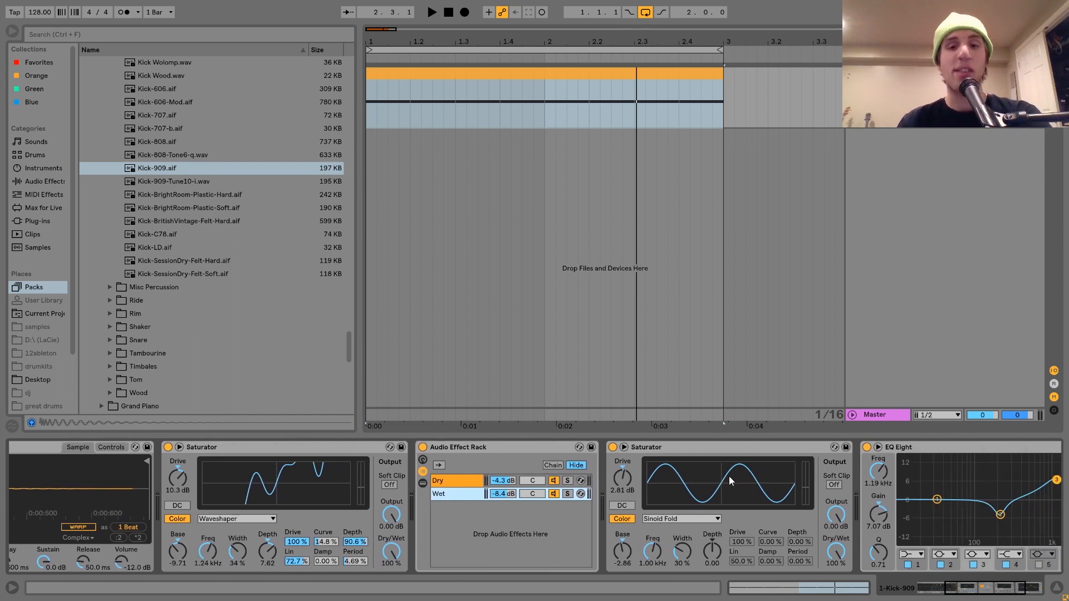
Step: Audition the original Kick-909.aif from the browser and play the distorted kick loop briefly to compare the two
click(263, 445)
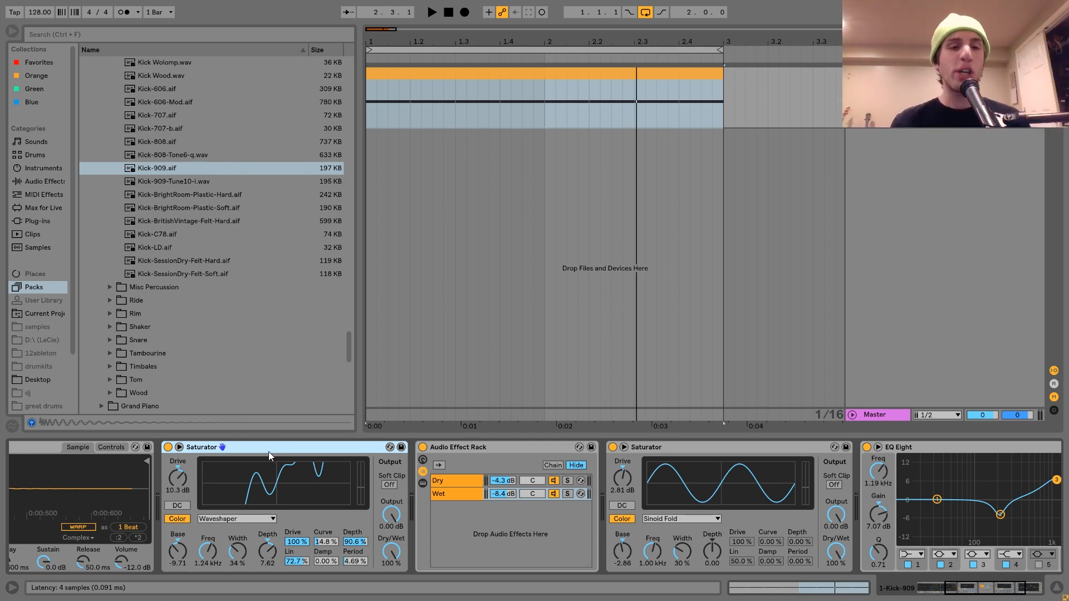
scroll(269, 452, up, 3)
scroll(269, 452, up, 3)
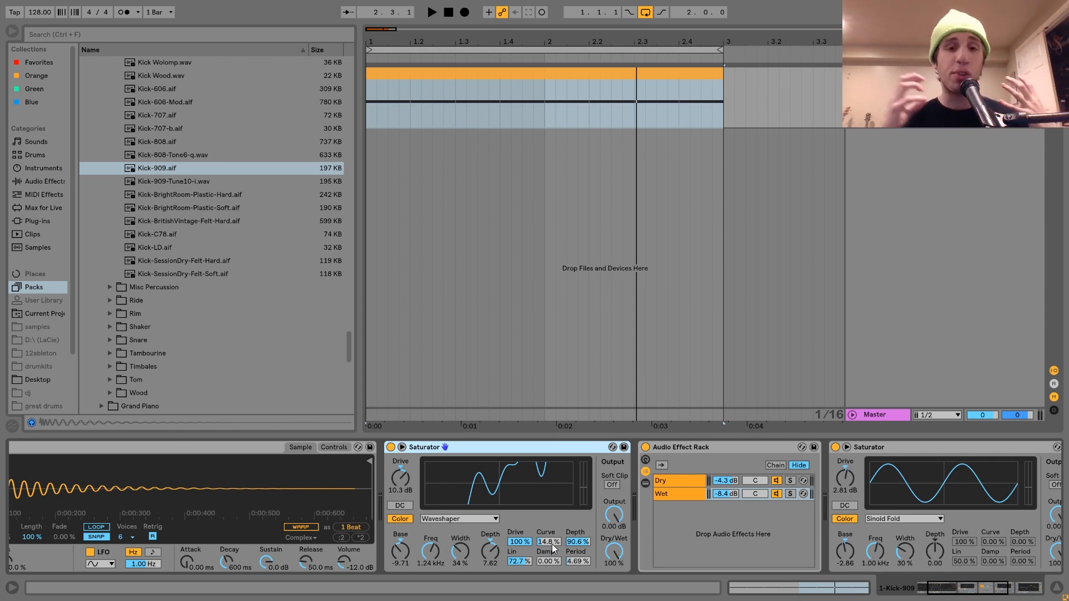
scroll(549, 479, left, 4)
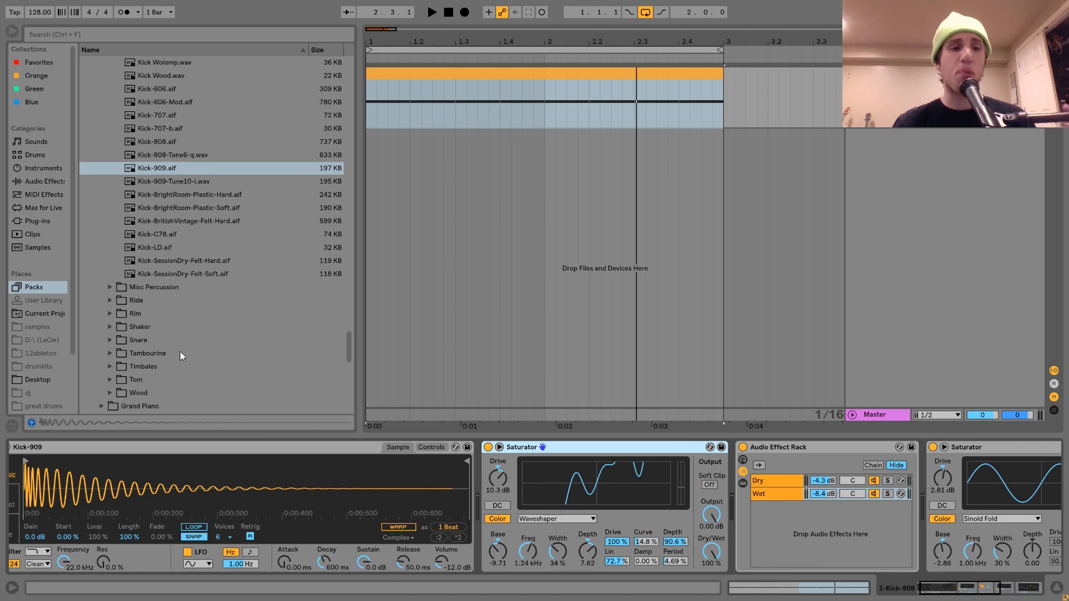
click(157, 168)
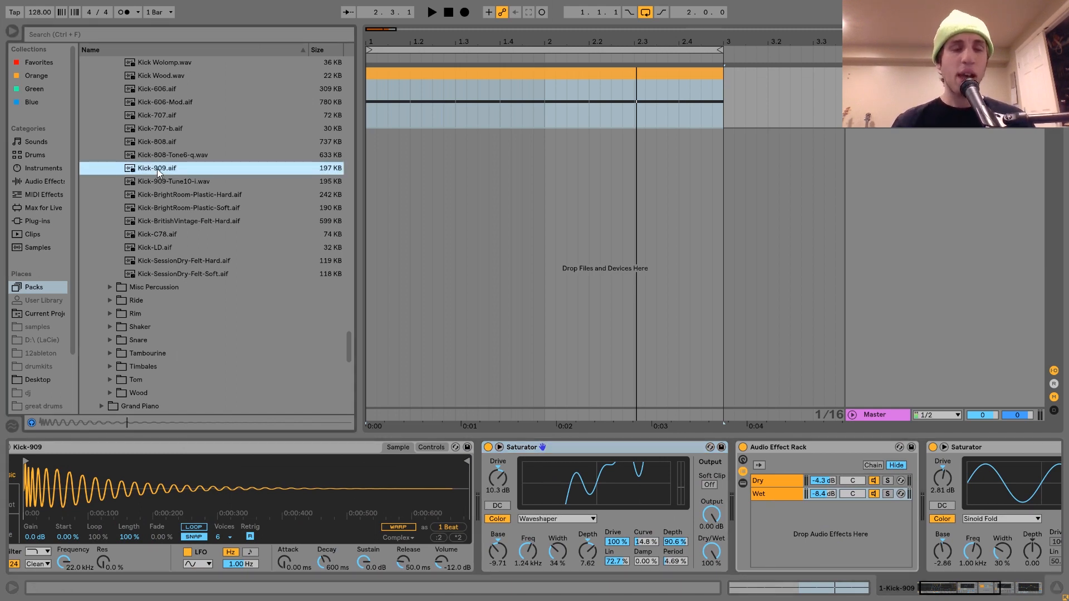
key(space)
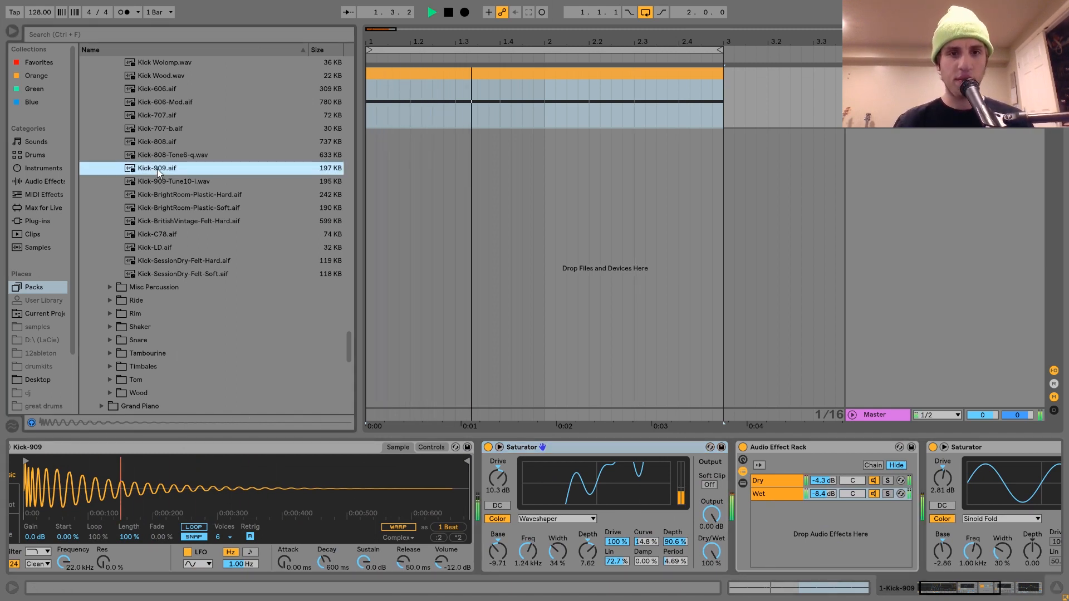
key(space)
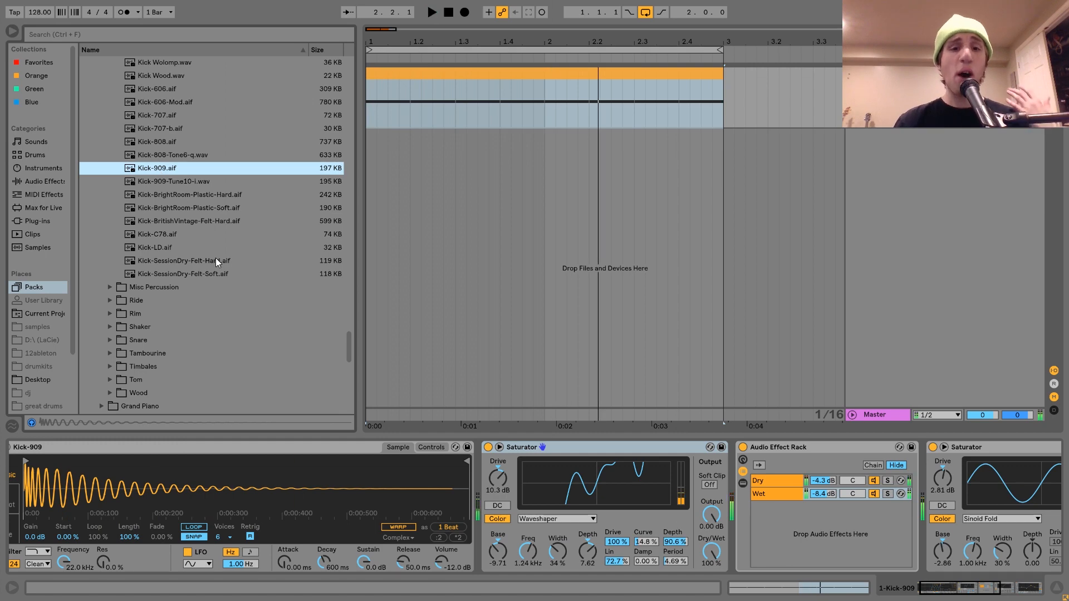
scroll(298, 474, down, 5)
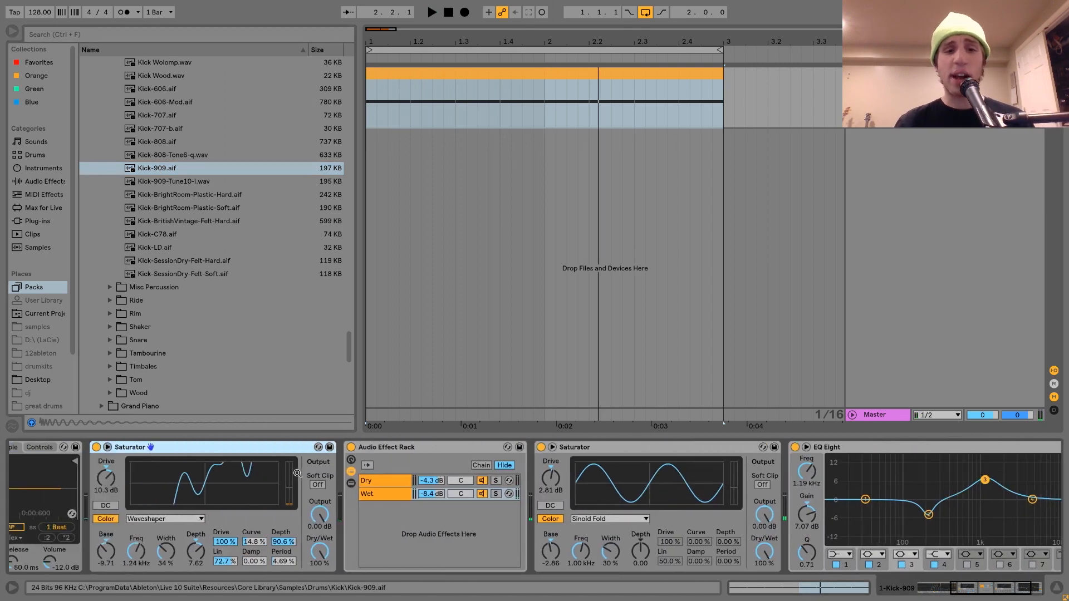
scroll(297, 475, up, 5)
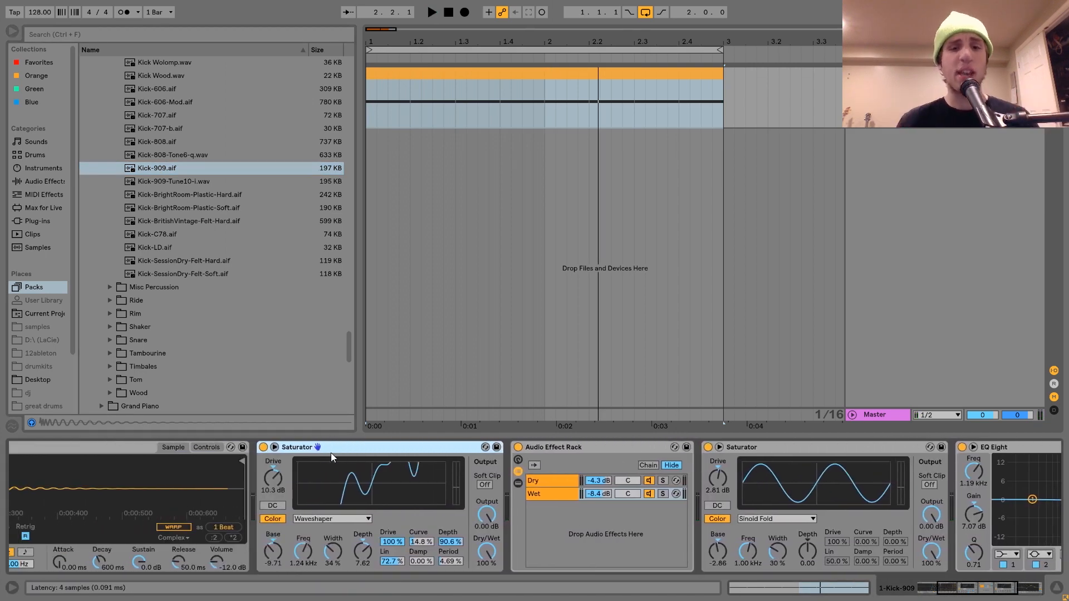